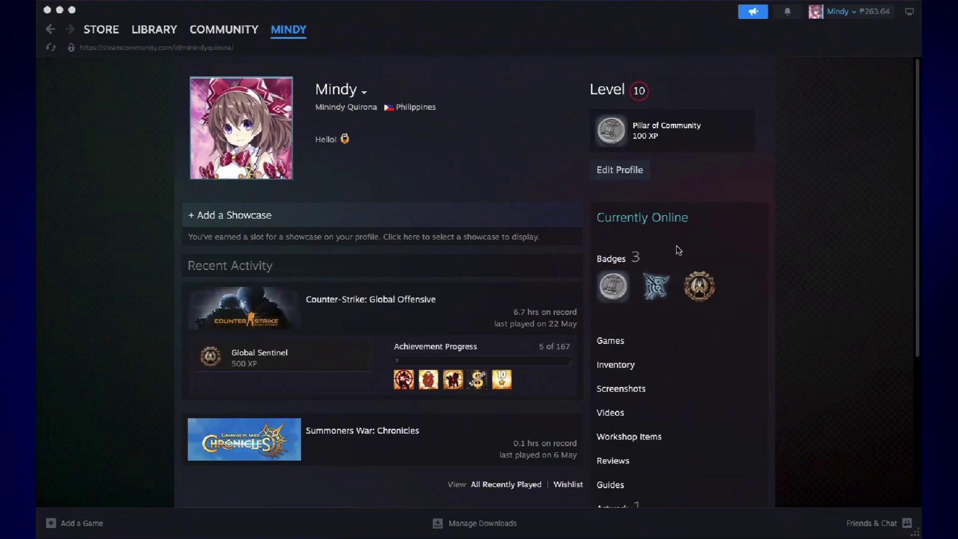
- On the profile editing page, replace the end of the Profile Name with new text
{"action": "left_click", "coordinate": [636, 171]}
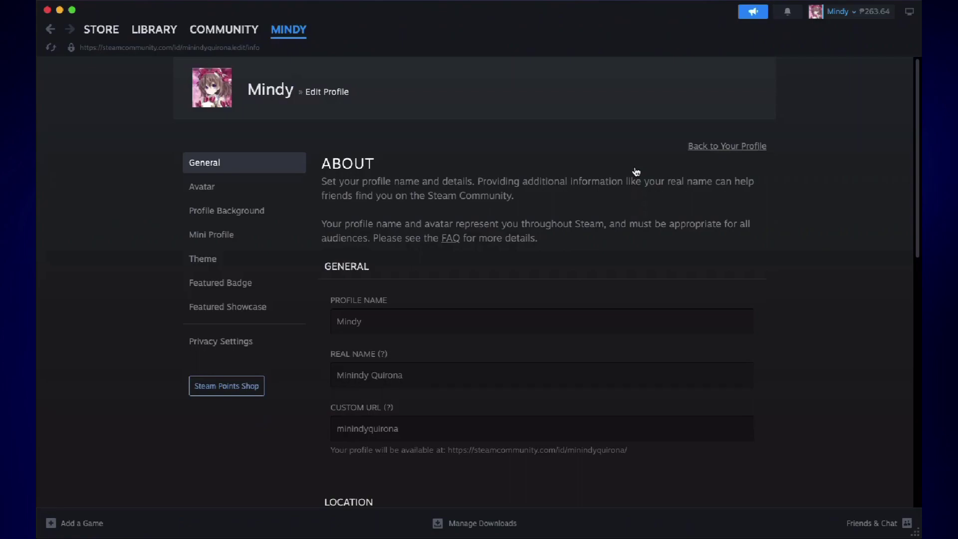
{"action": "scroll", "coordinate": [636, 172], "scroll_direction": "down", "scroll_amount": 3}
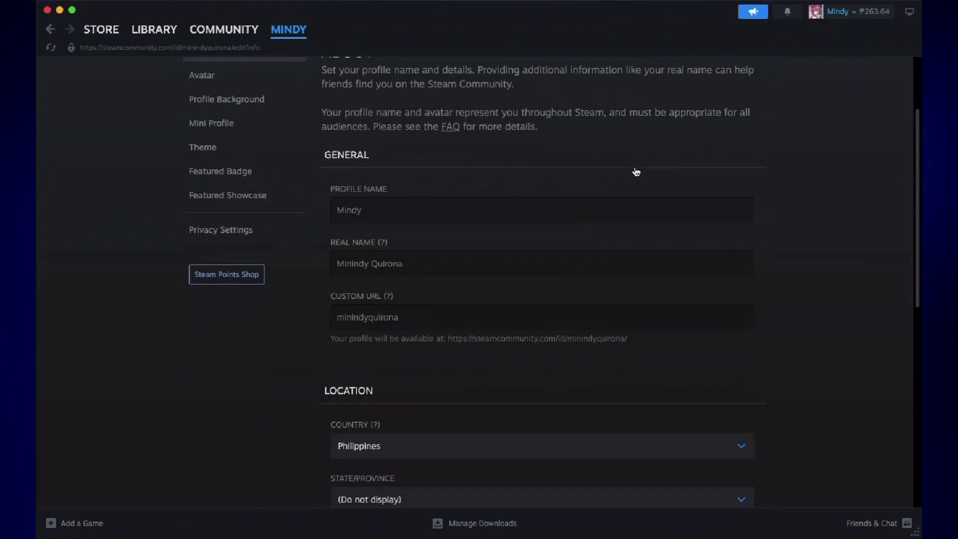
{"action": "scroll", "coordinate": [637, 172], "scroll_direction": "down", "scroll_amount": 3}
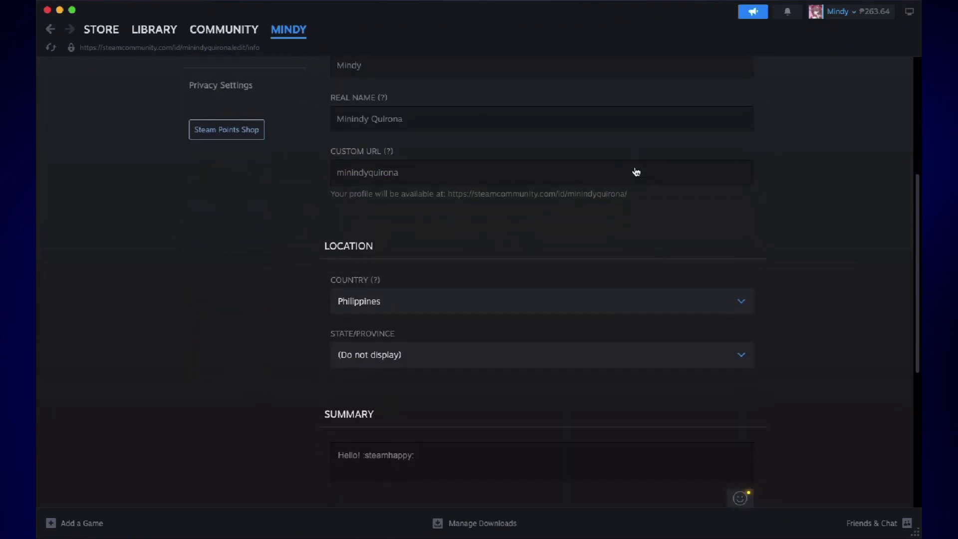
{"action": "scroll", "coordinate": [568, 223], "scroll_direction": "down", "scroll_amount": 1}
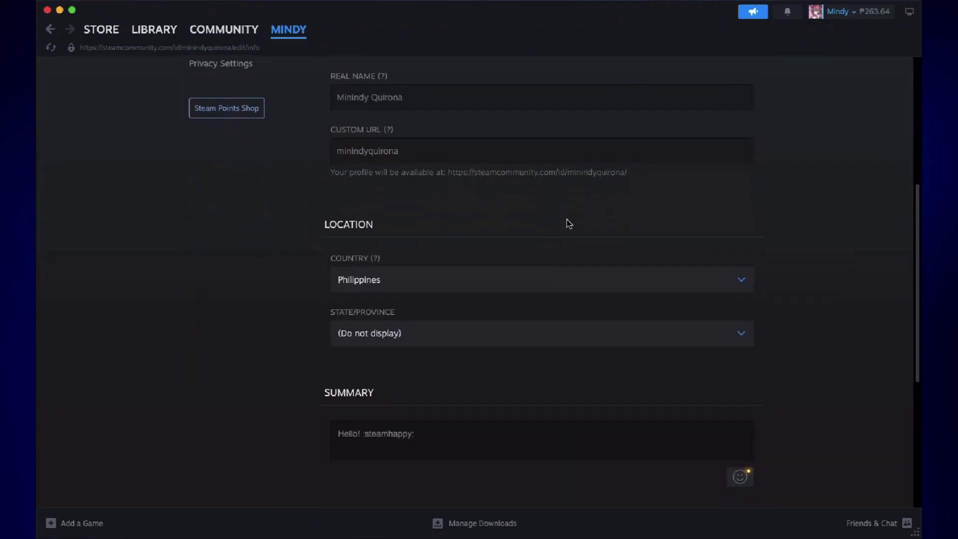
{"action": "scroll", "coordinate": [569, 223], "scroll_direction": "up", "scroll_amount": 3}
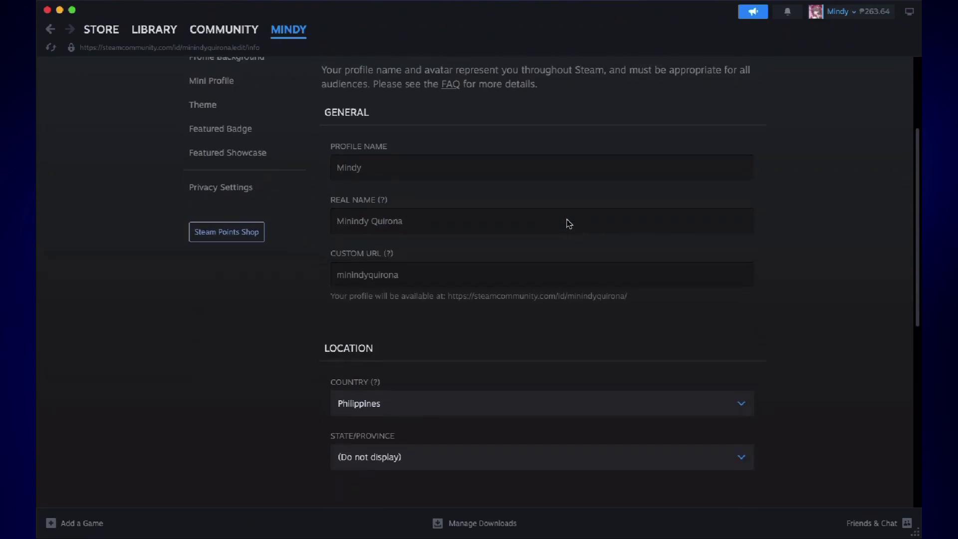
{"action": "left_click", "coordinate": [492, 171]}
{"action": "key", "text": "BackSpace"}
{"action": "key", "text": "BackSpace"}
{"action": "type", "text": "indy"}
- Set Country to (Do not display) and save the profile details
{"action": "scroll", "coordinate": [715, 382], "scroll_direction": "down", "scroll_amount": 1}
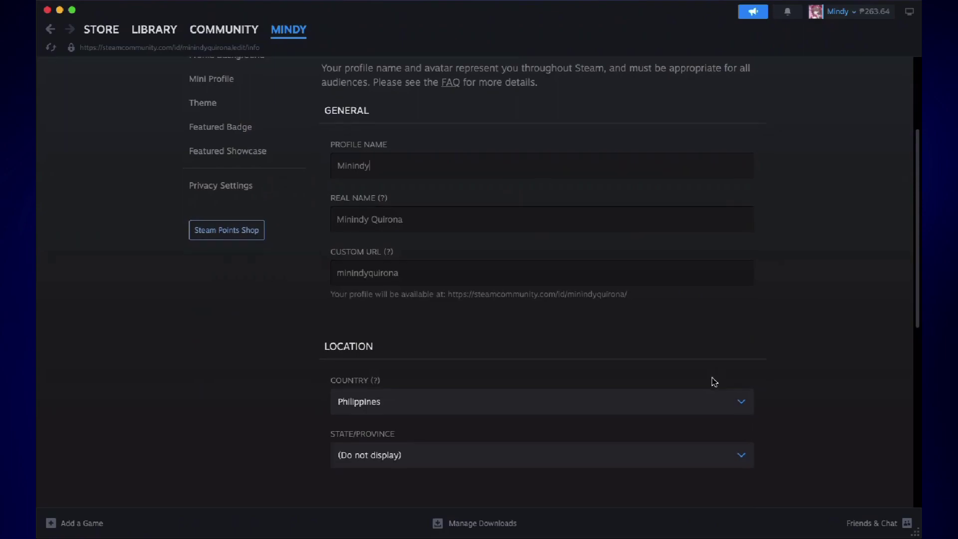
{"action": "scroll", "coordinate": [714, 382], "scroll_direction": "down", "scroll_amount": 3}
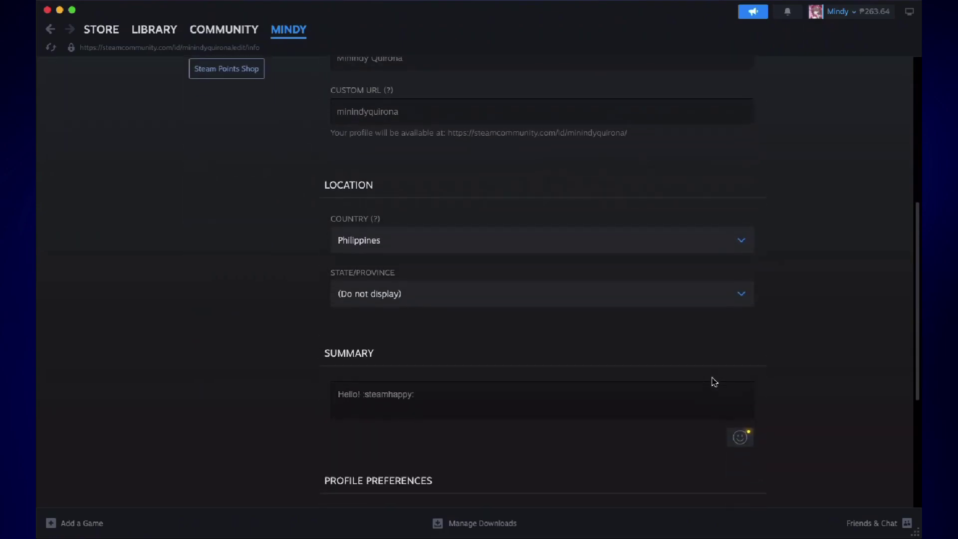
{"action": "left_click", "coordinate": [638, 241]}
{"action": "left_click", "coordinate": [638, 241]}
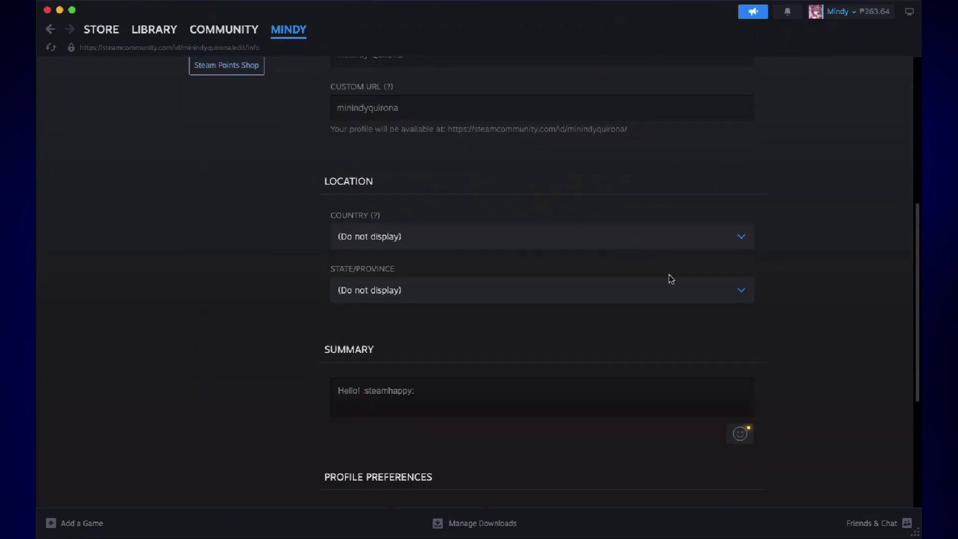
{"action": "scroll", "coordinate": [702, 353], "scroll_direction": "down", "scroll_amount": 2}
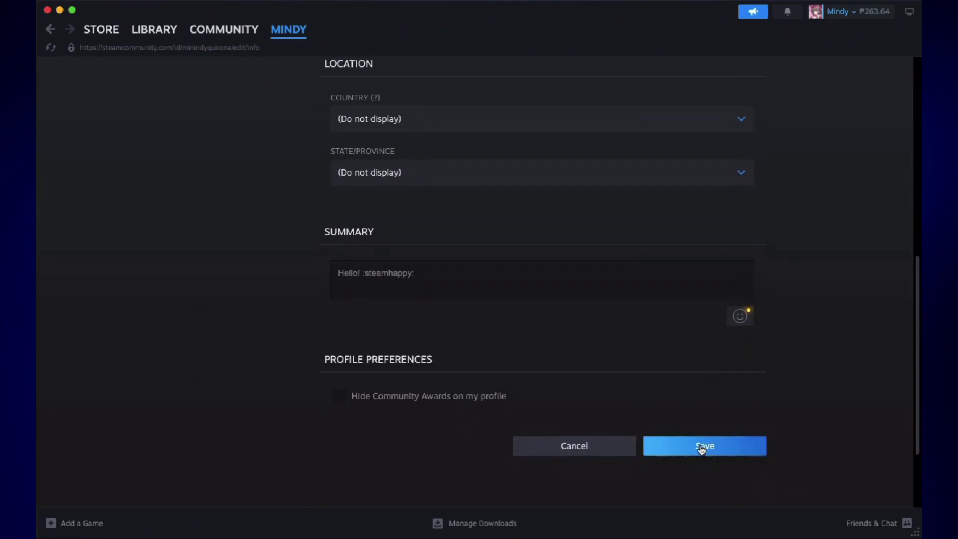
{"action": "left_click", "coordinate": [702, 447]}
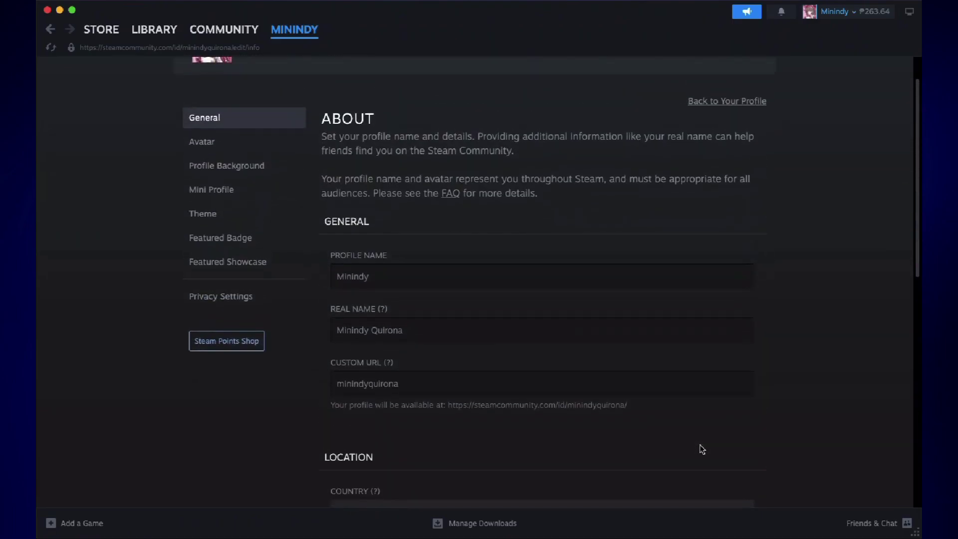
- Look through the current avatar, saved avatars and avatar frames, then save the Avatar section
{"action": "left_click", "coordinate": [210, 144]}
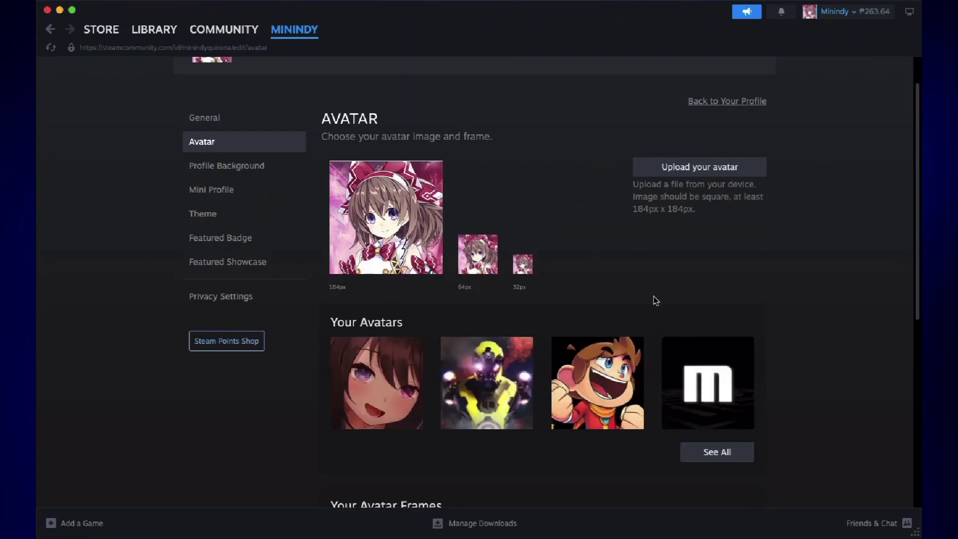
{"action": "scroll", "coordinate": [654, 300], "scroll_direction": "down", "scroll_amount": 1}
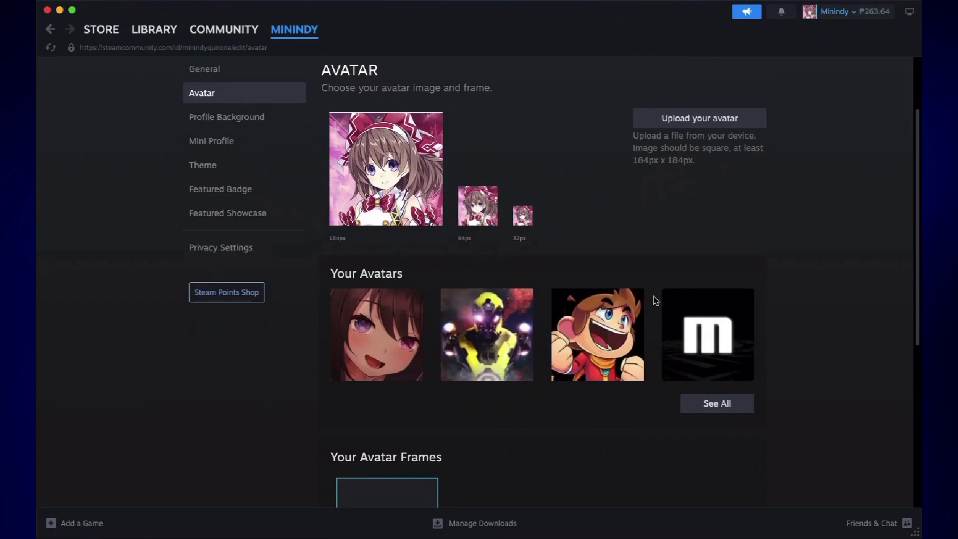
{"action": "scroll", "coordinate": [655, 300], "scroll_direction": "down", "scroll_amount": 2}
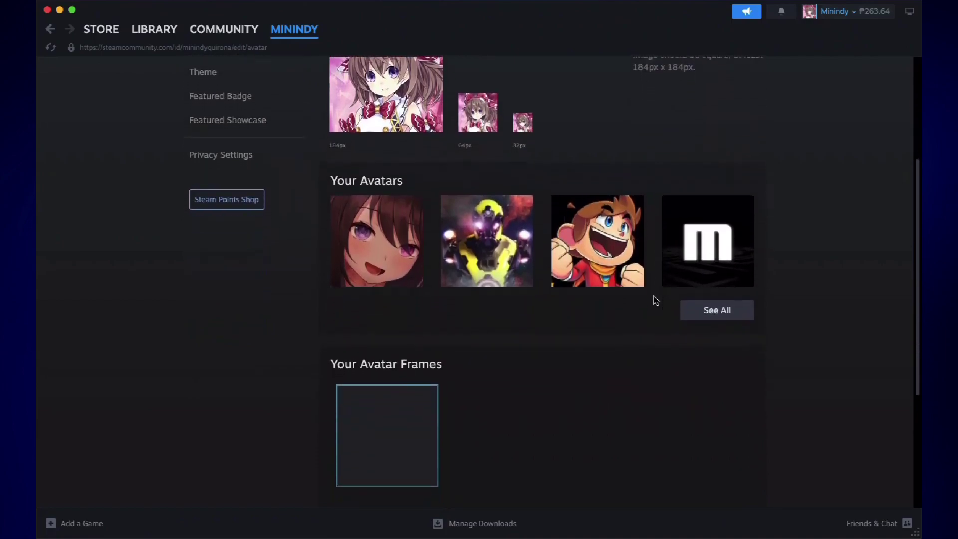
{"action": "scroll", "coordinate": [655, 300], "scroll_direction": "up", "scroll_amount": 1}
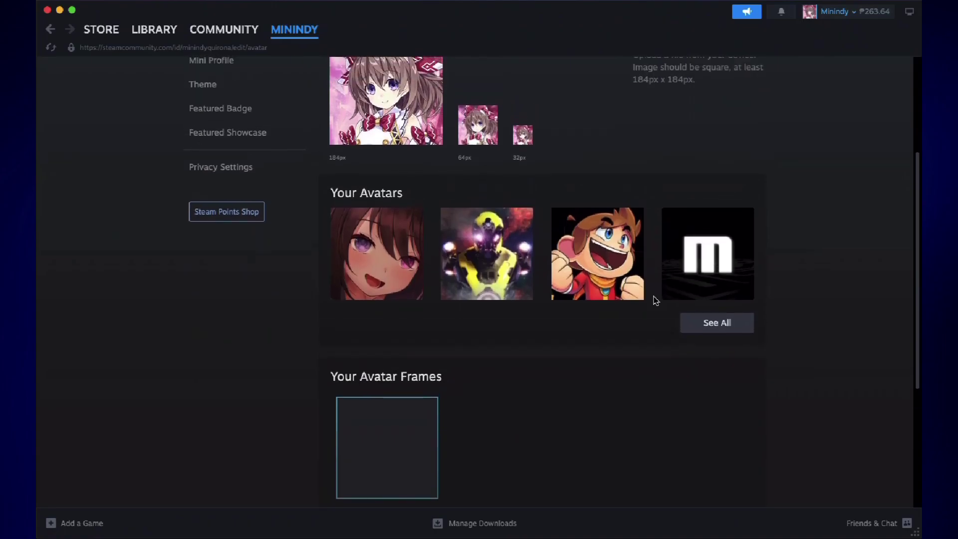
{"action": "scroll", "coordinate": [656, 300], "scroll_direction": "up", "scroll_amount": 3}
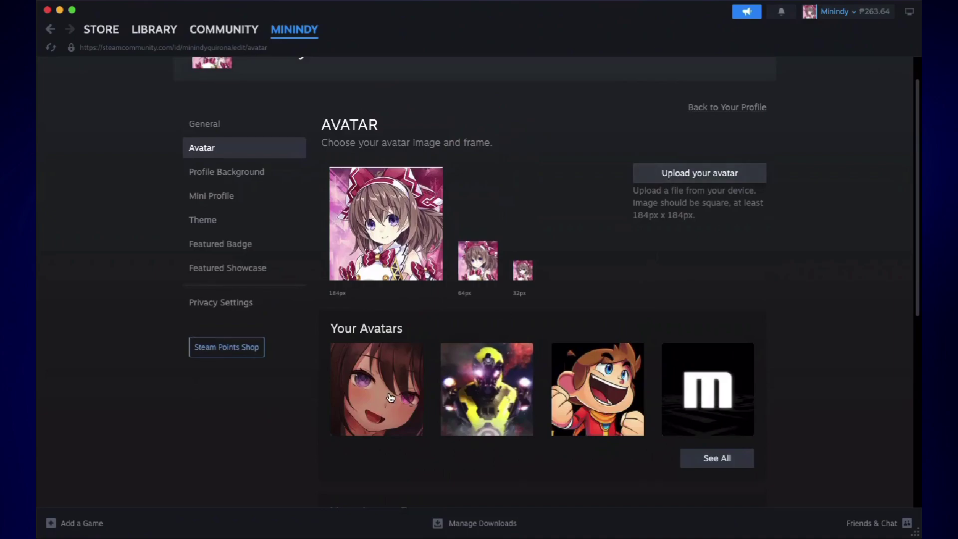
{"action": "scroll", "coordinate": [614, 406], "scroll_direction": "down", "scroll_amount": 2}
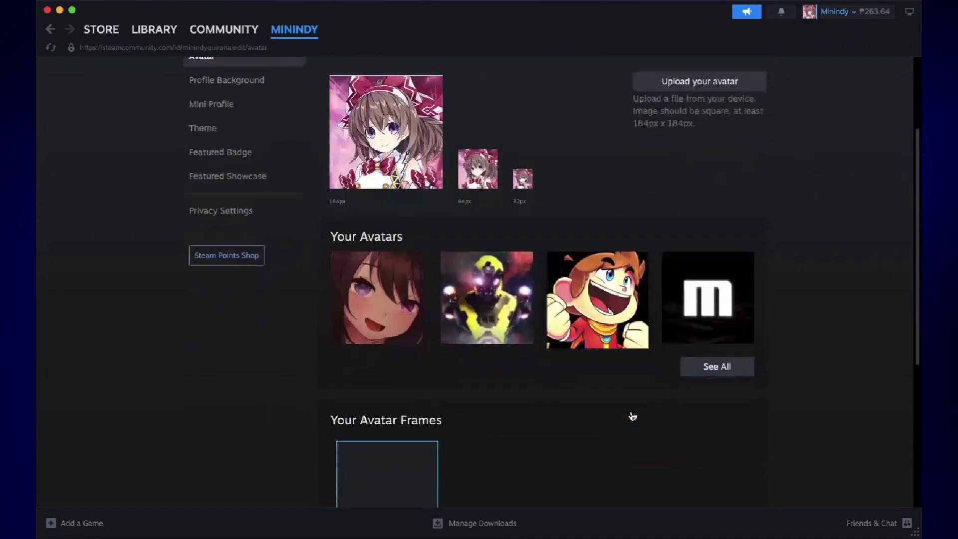
{"action": "scroll", "coordinate": [631, 411], "scroll_direction": "down", "scroll_amount": 3}
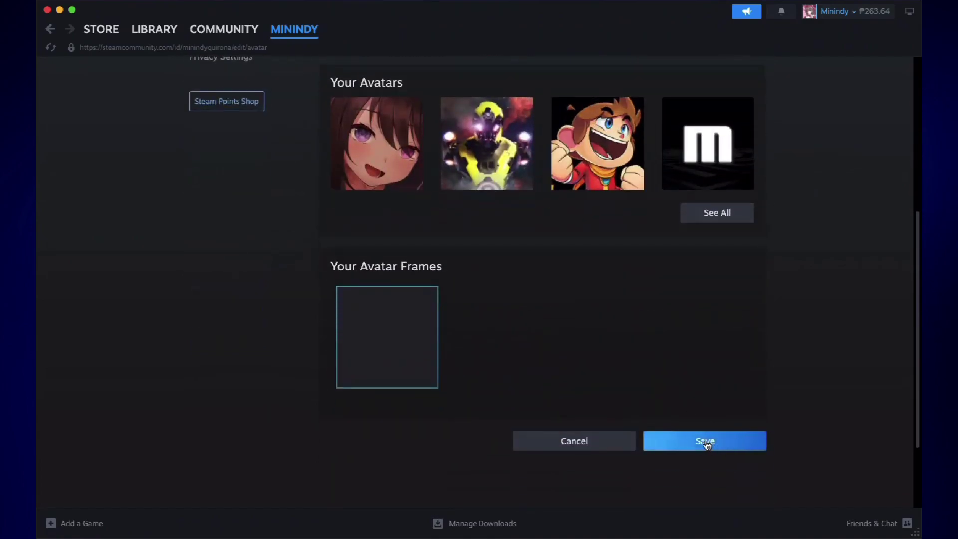
{"action": "left_click", "coordinate": [705, 443]}
{"action": "scroll", "coordinate": [682, 441], "scroll_direction": "up", "scroll_amount": 3}
{"action": "scroll", "coordinate": [263, 92], "scroll_direction": "up", "scroll_amount": 2}
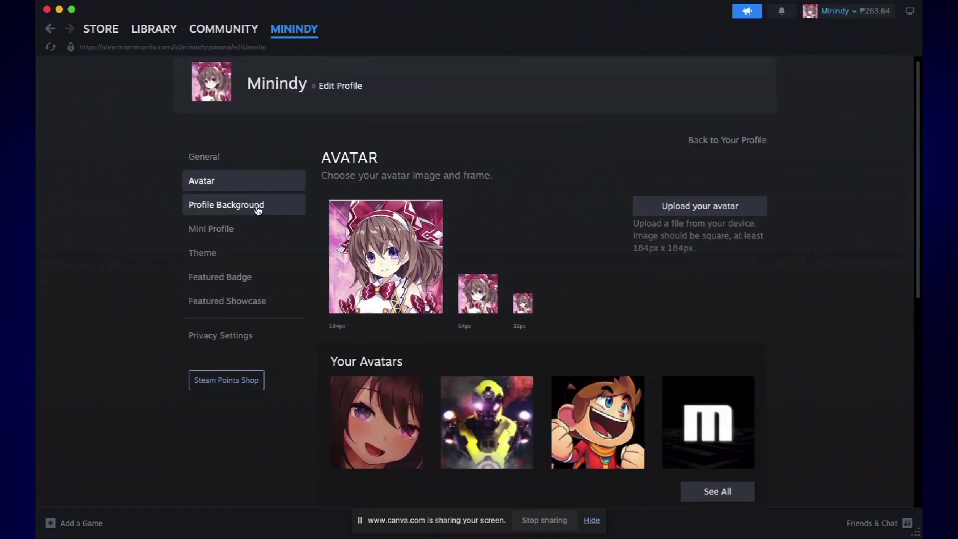
- Pick the Counter-Strike: Global Offensive 'B' background, set it to Full Screen, and save
{"action": "left_click", "coordinate": [258, 210]}
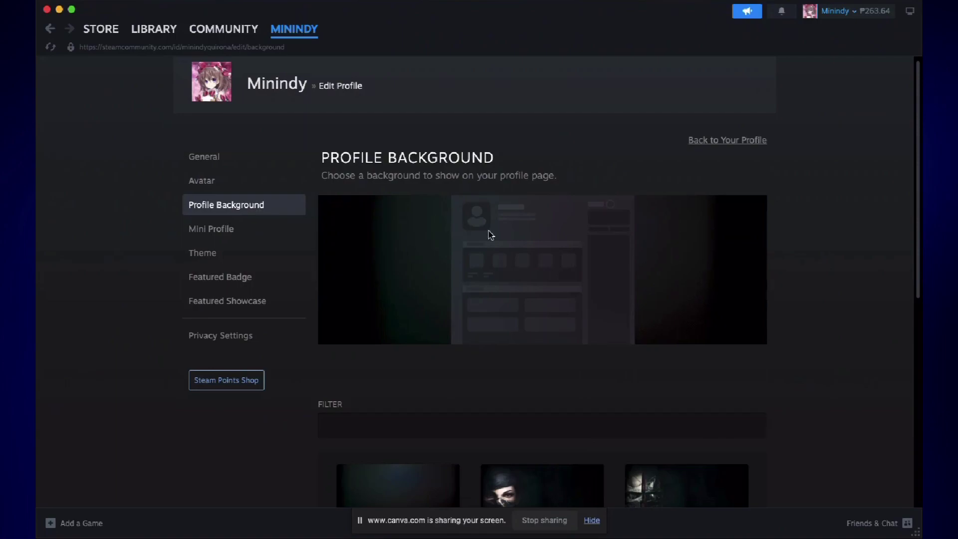
{"action": "scroll", "coordinate": [491, 234], "scroll_direction": "down", "scroll_amount": 1}
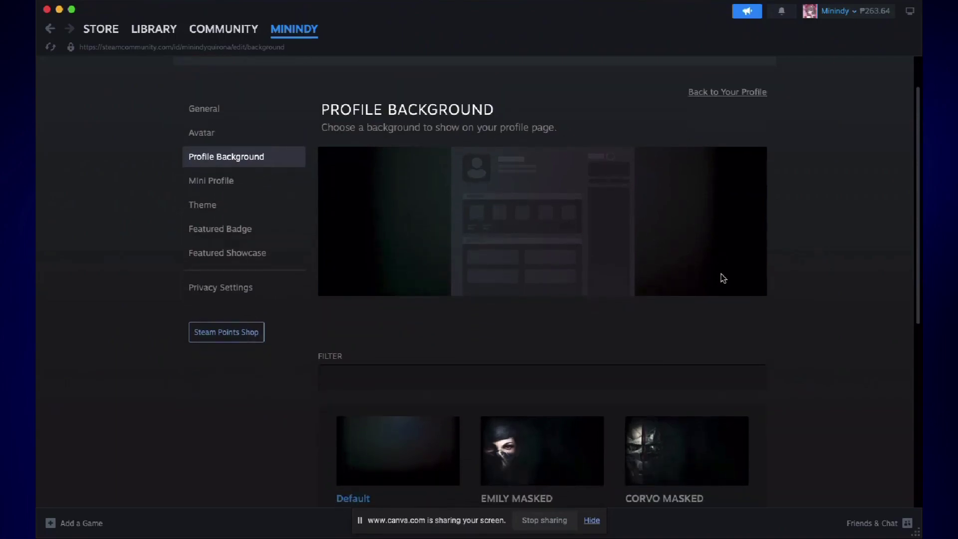
{"action": "scroll", "coordinate": [723, 278], "scroll_direction": "down", "scroll_amount": 3}
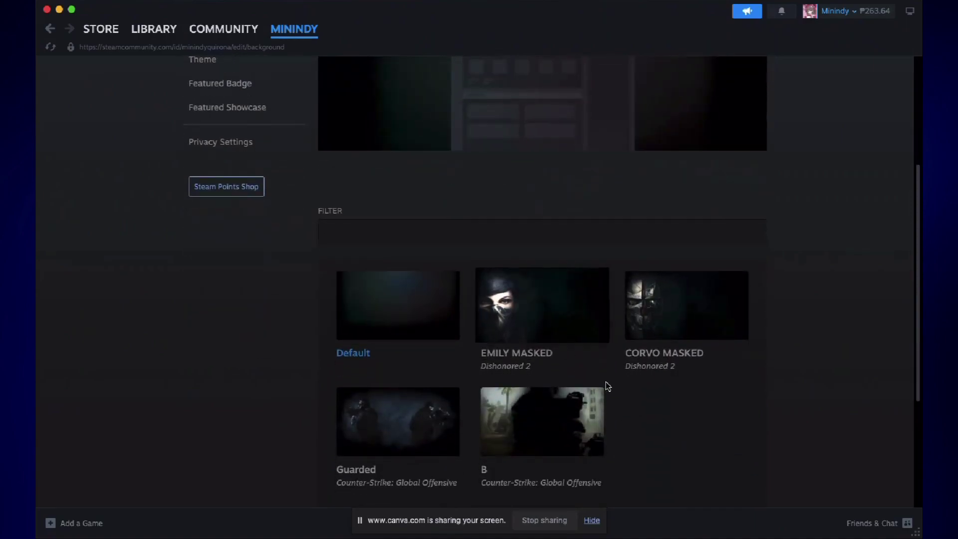
{"action": "scroll", "coordinate": [649, 427], "scroll_direction": "down", "scroll_amount": 1}
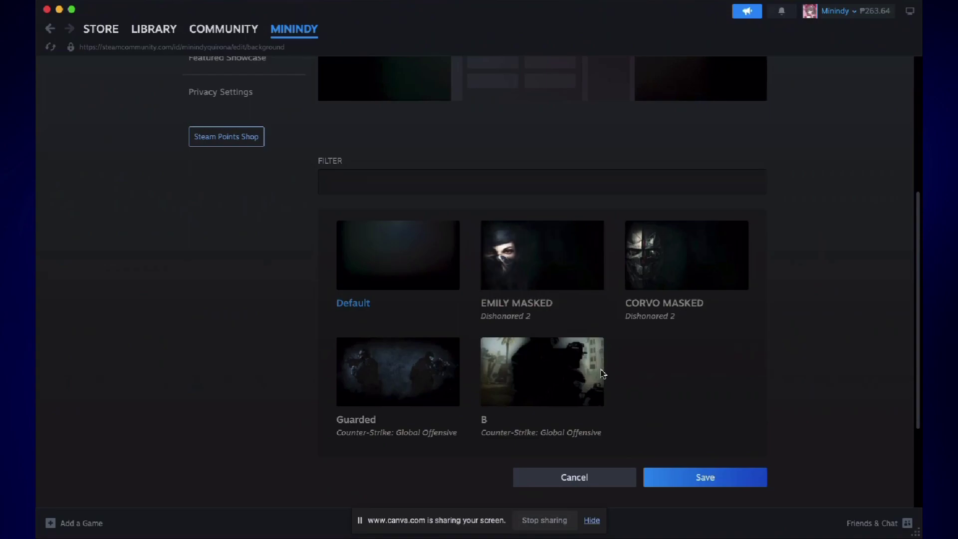
{"action": "left_click", "coordinate": [562, 371]}
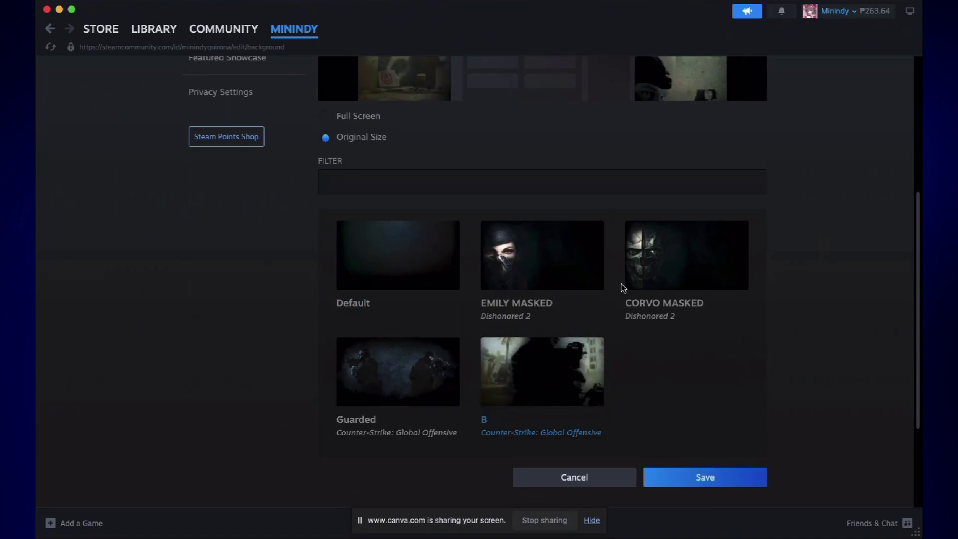
{"action": "scroll", "coordinate": [624, 288], "scroll_direction": "up", "scroll_amount": 5}
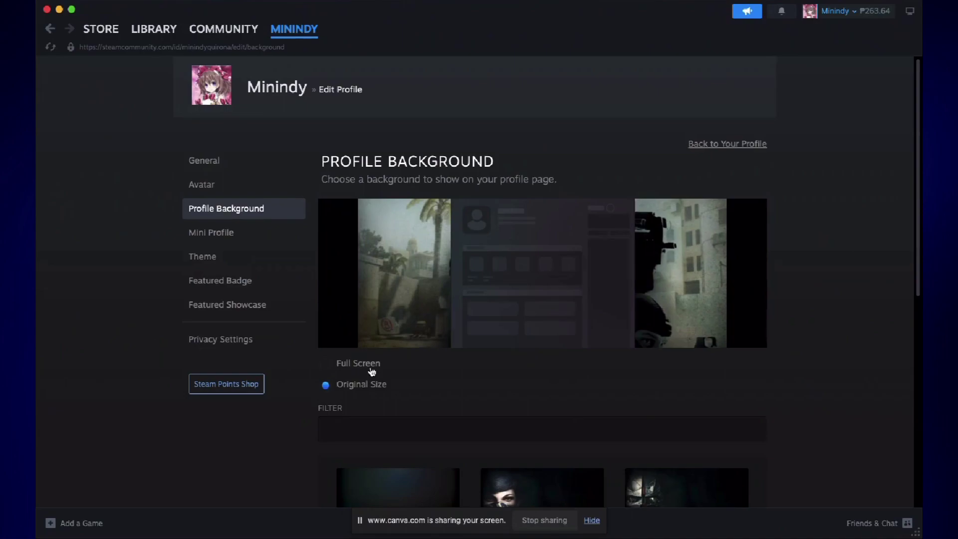
{"action": "left_click", "coordinate": [327, 363]}
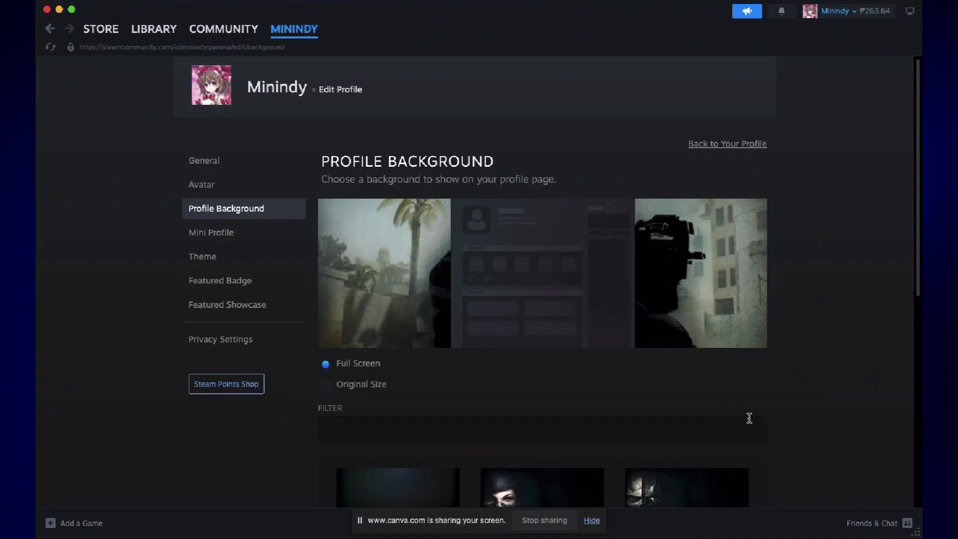
{"action": "scroll", "coordinate": [749, 419], "scroll_direction": "down", "scroll_amount": 8}
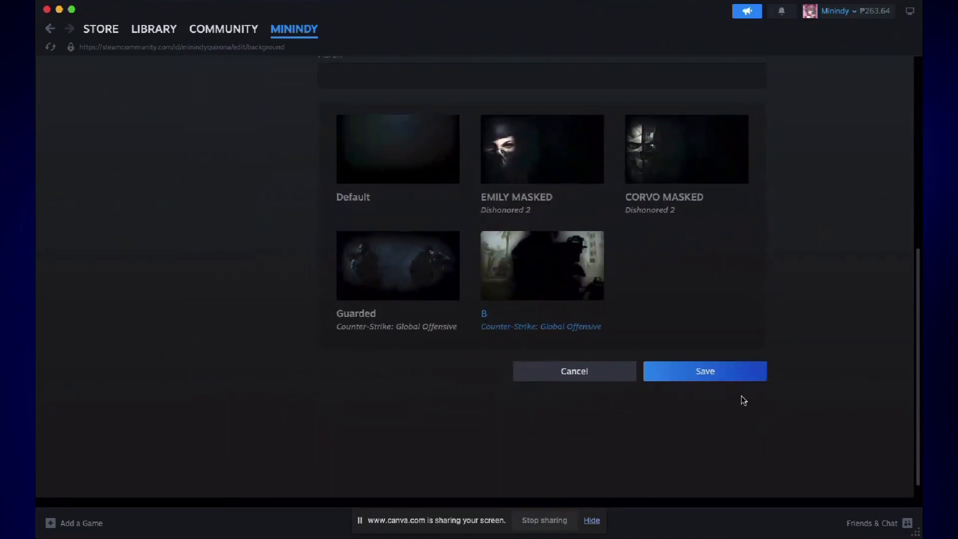
{"action": "left_click", "coordinate": [730, 376]}
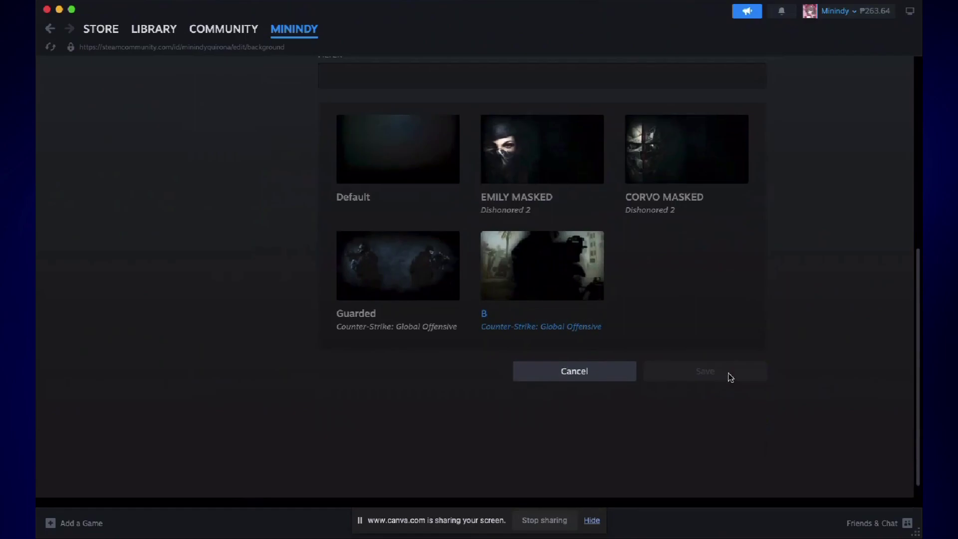
{"action": "scroll", "coordinate": [730, 377], "scroll_direction": "up", "scroll_amount": 6}
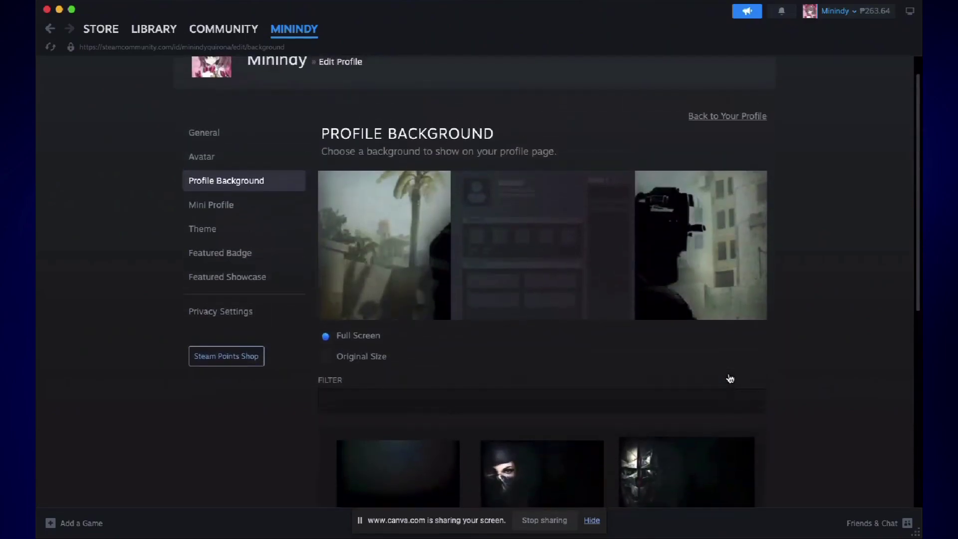
{"action": "left_click", "coordinate": [214, 206]}
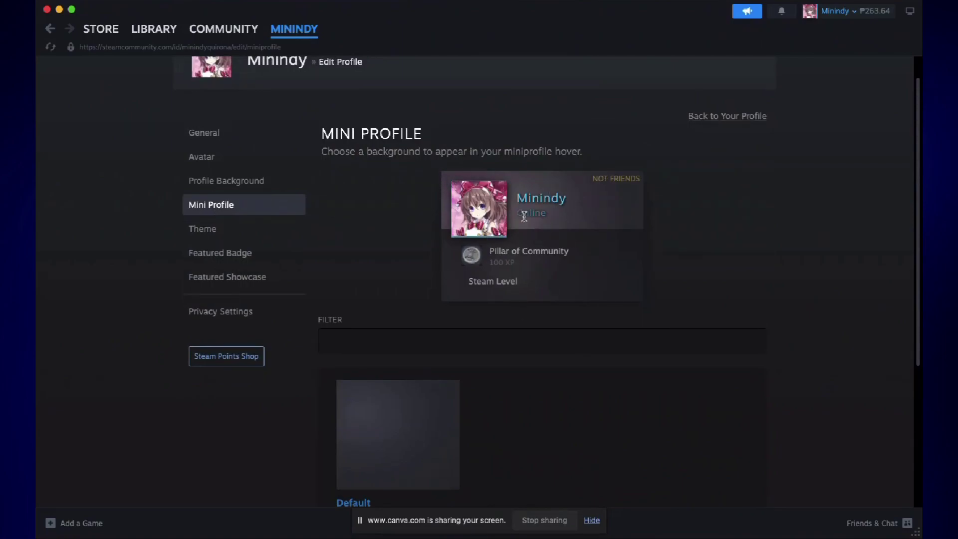
{"action": "scroll", "coordinate": [524, 383], "scroll_direction": "down", "scroll_amount": 3}
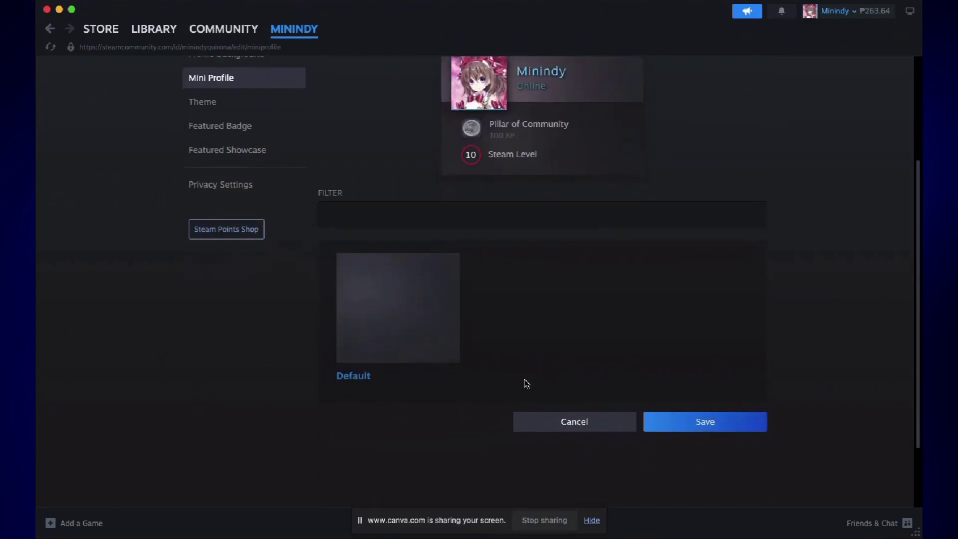
{"action": "scroll", "coordinate": [525, 383], "scroll_direction": "up", "scroll_amount": 3}
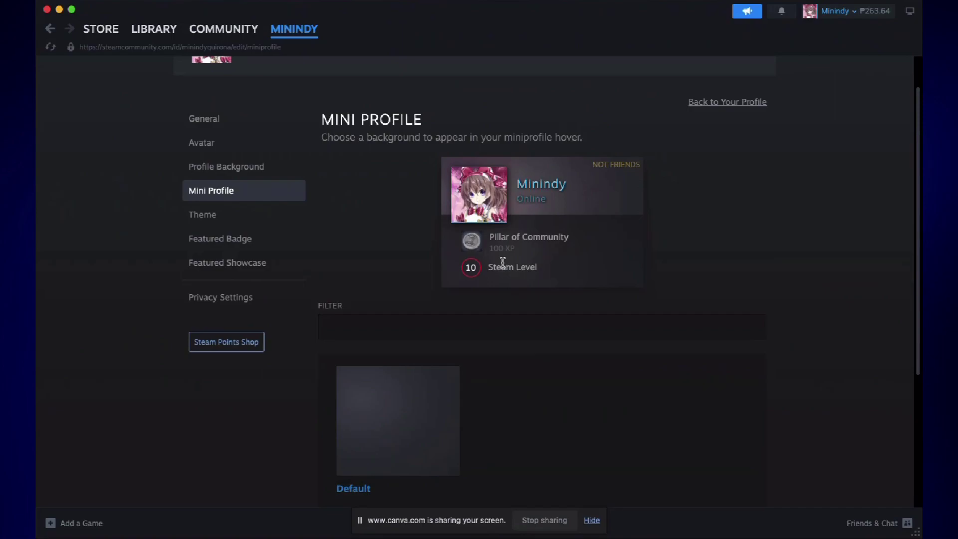
- Compare the Summer and Midnight themes, settle on Summer, and save it
{"action": "left_click", "coordinate": [233, 222]}
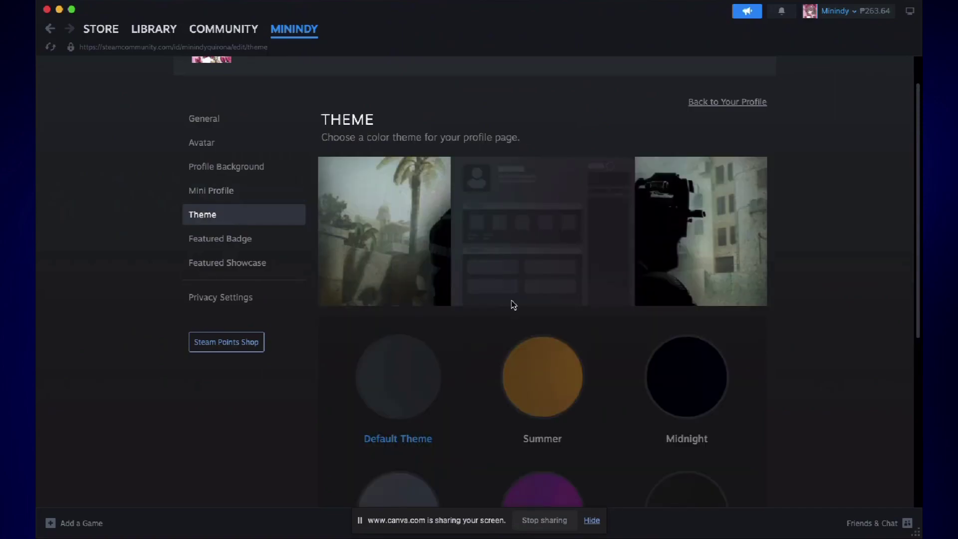
{"action": "scroll", "coordinate": [513, 305], "scroll_direction": "down", "scroll_amount": 1}
{"action": "scroll", "coordinate": [513, 304], "scroll_direction": "down", "scroll_amount": 3}
{"action": "scroll", "coordinate": [514, 305], "scroll_direction": "up", "scroll_amount": 1}
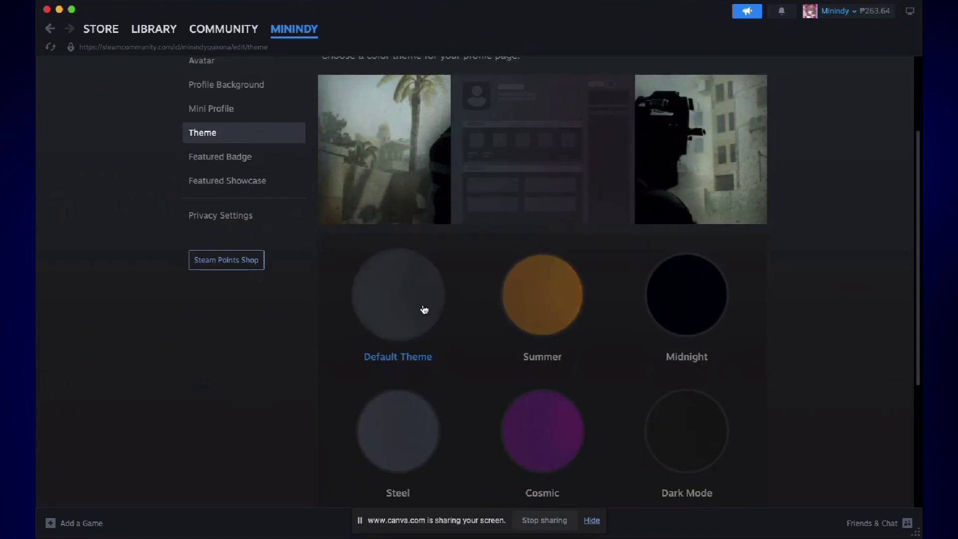
{"action": "left_click", "coordinate": [547, 317]}
{"action": "left_click", "coordinate": [684, 309]}
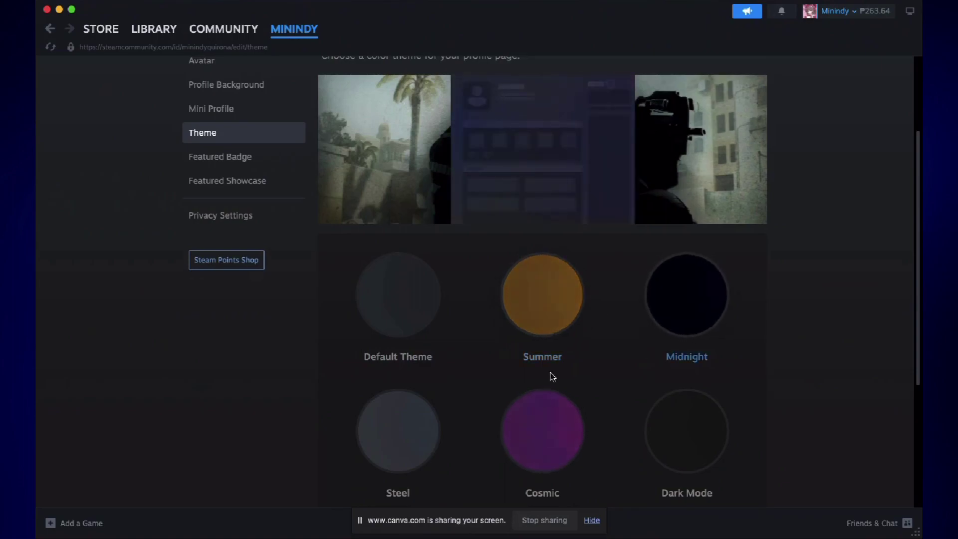
{"action": "left_click", "coordinate": [560, 309]}
{"action": "scroll", "coordinate": [687, 248], "scroll_direction": "up", "scroll_amount": 3}
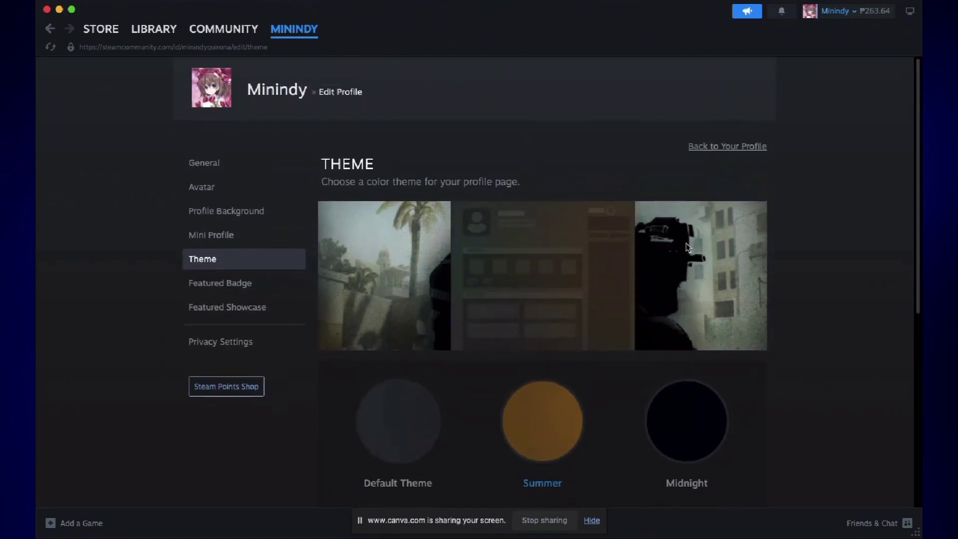
{"action": "scroll", "coordinate": [688, 247], "scroll_direction": "down", "scroll_amount": 1}
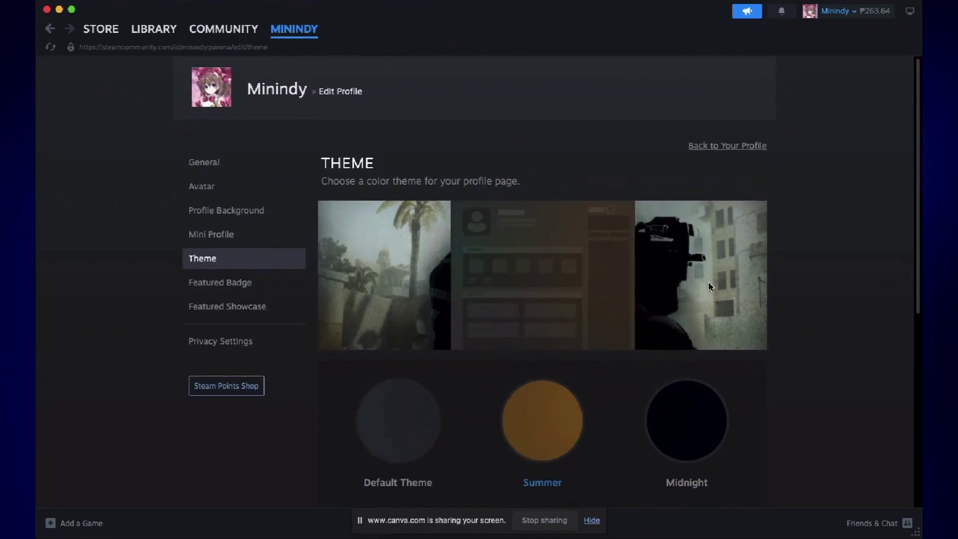
{"action": "scroll", "coordinate": [710, 284], "scroll_direction": "down", "scroll_amount": 4}
{"action": "left_click", "coordinate": [718, 461]}
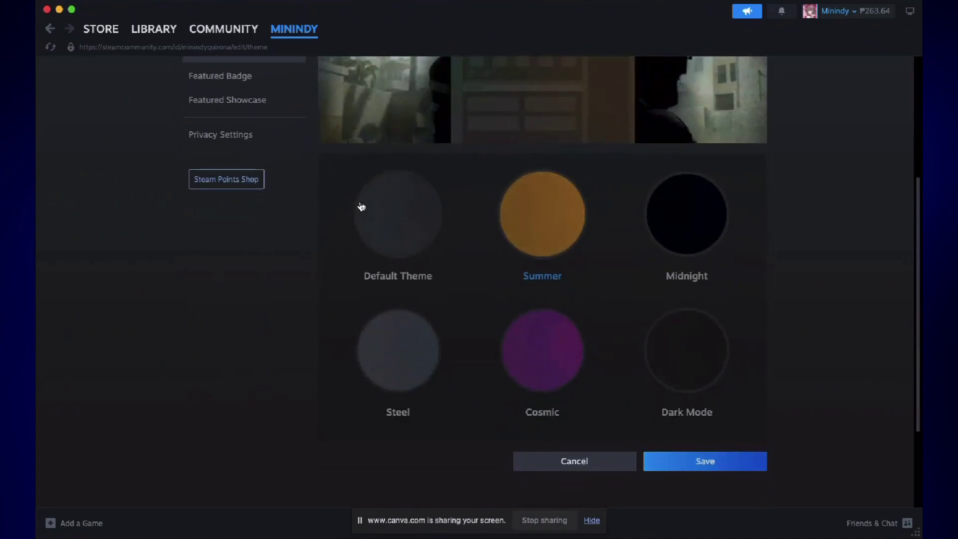
{"action": "scroll", "coordinate": [413, 204], "scroll_direction": "up", "scroll_amount": 2}
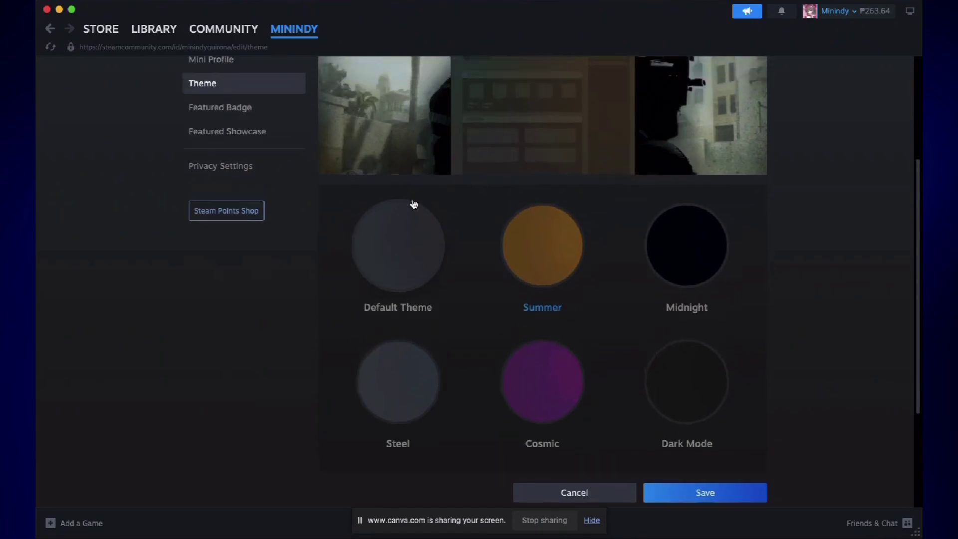
- View the public profile with its Summer theme, then return to Edit Profile's General page
{"action": "mouse_move", "coordinate": [305, 33]}
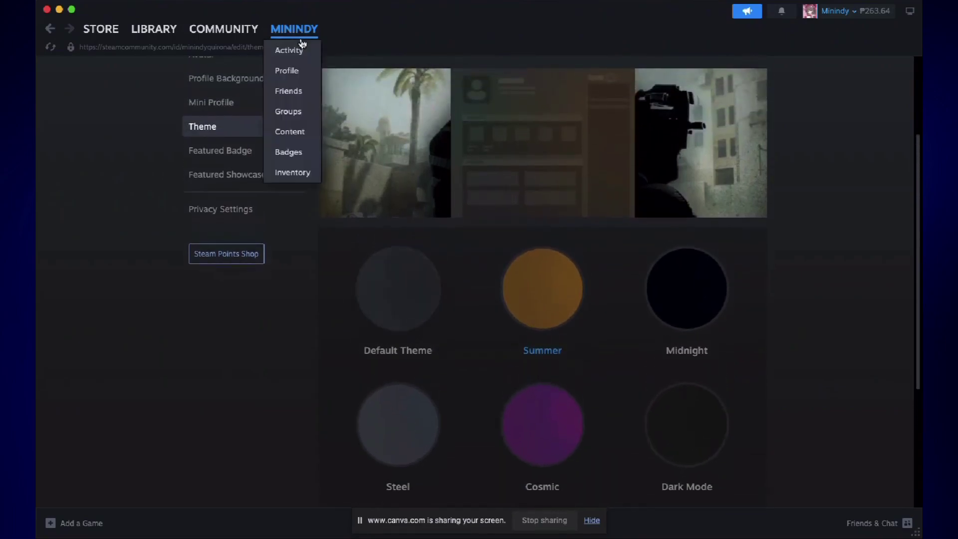
{"action": "left_click", "coordinate": [294, 70]}
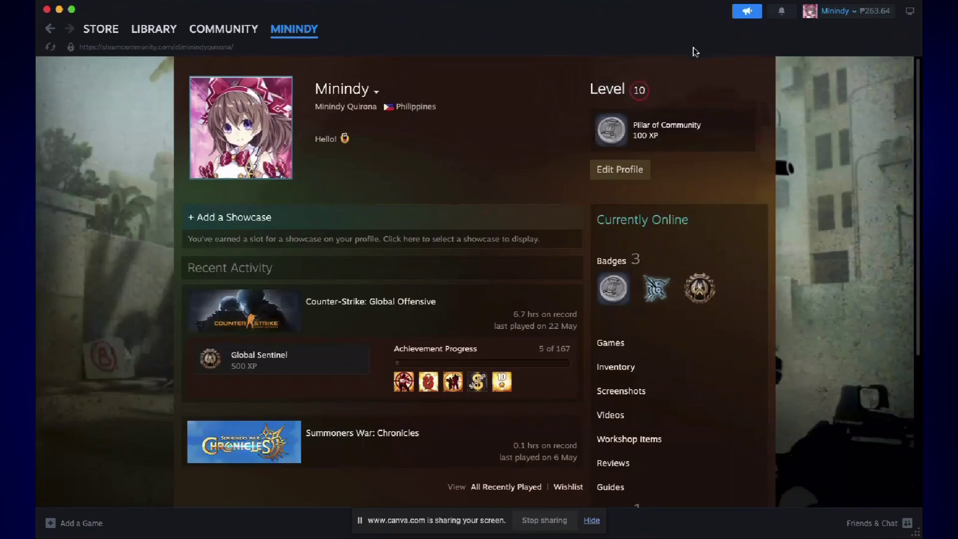
{"action": "left_click", "coordinate": [629, 171]}
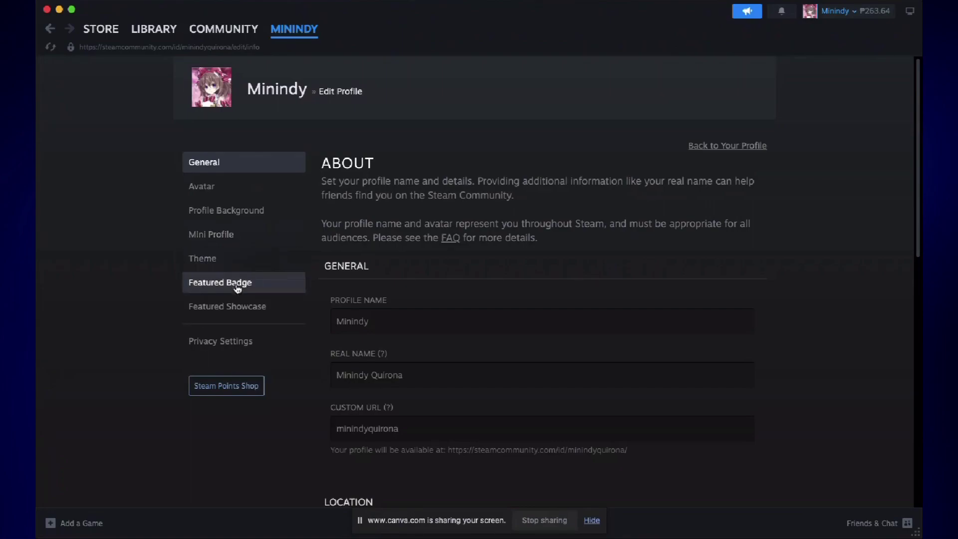
- Replace Pillar of Community with the Global Sentinel featured badge and save
{"action": "left_click", "coordinate": [240, 283]}
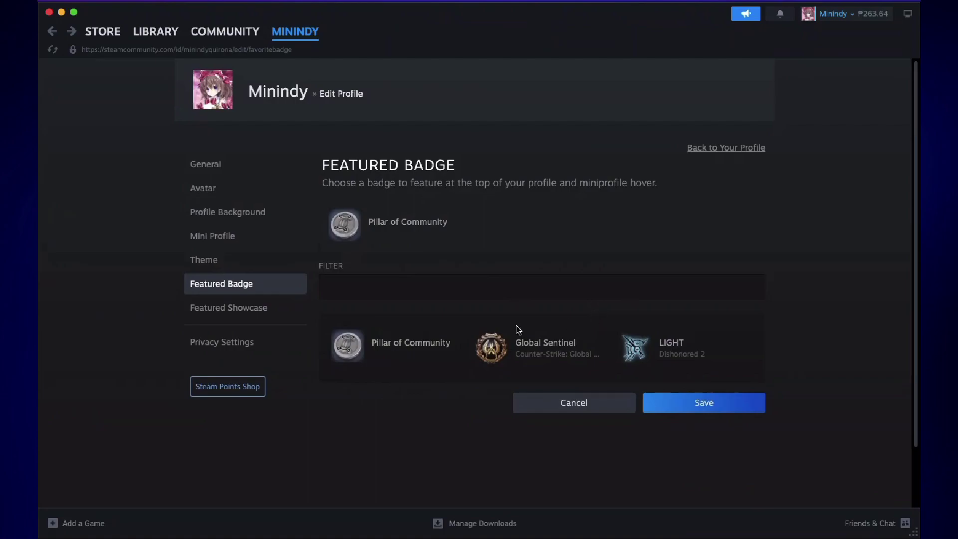
{"action": "left_click", "coordinate": [554, 349]}
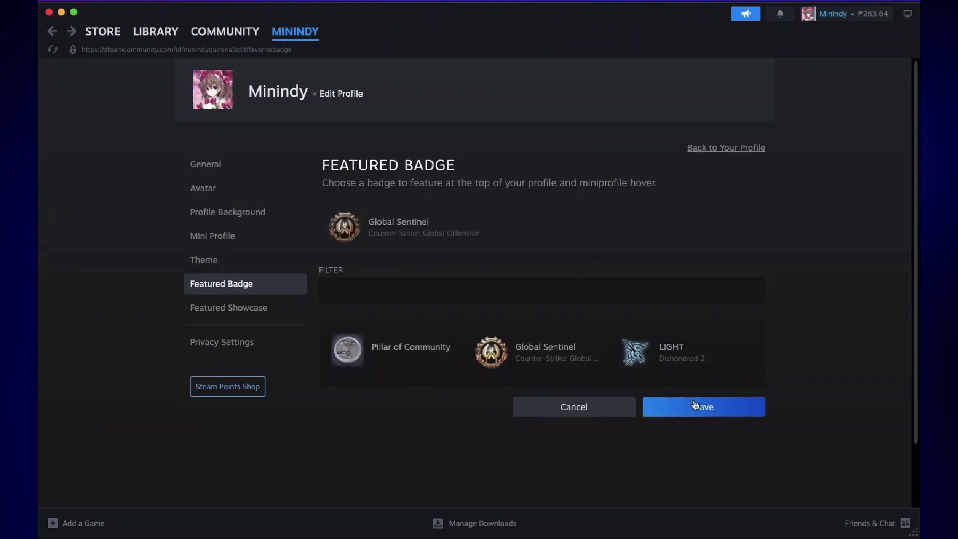
{"action": "left_click", "coordinate": [717, 408]}
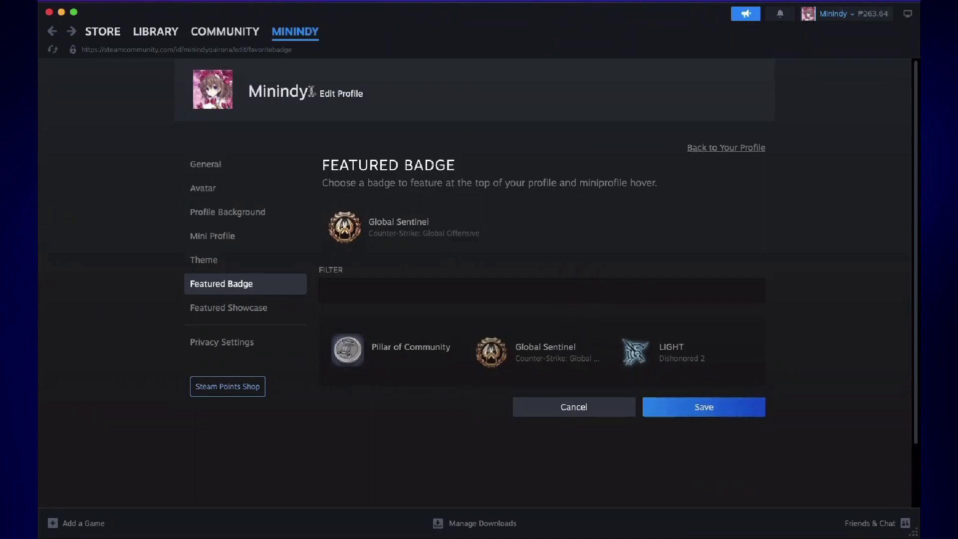
- Open the profile page and read each badge's details, including Global Sentinel 500 XP
{"action": "mouse_move", "coordinate": [309, 38]}
{"action": "left_click", "coordinate": [301, 74]}
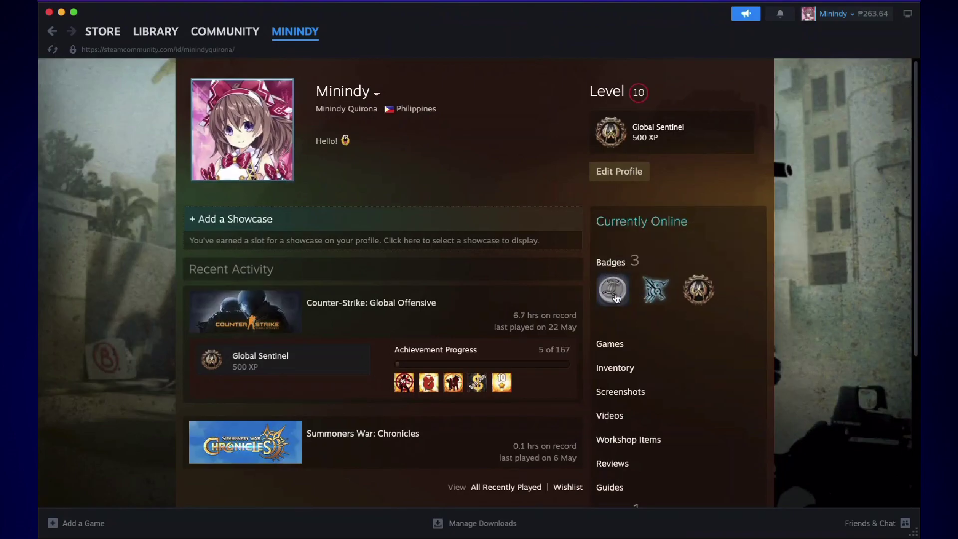
{"action": "mouse_move", "coordinate": [615, 298]}
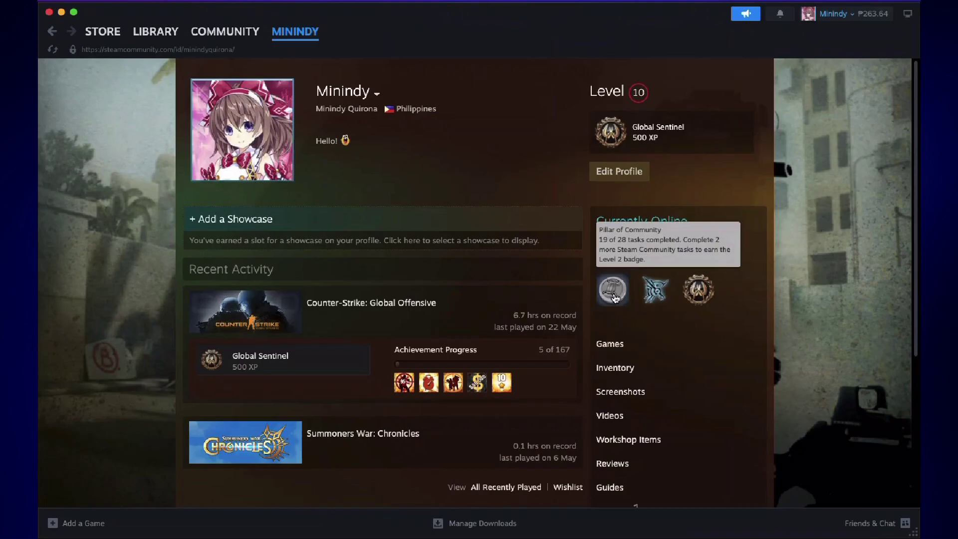
{"action": "mouse_move", "coordinate": [660, 297]}
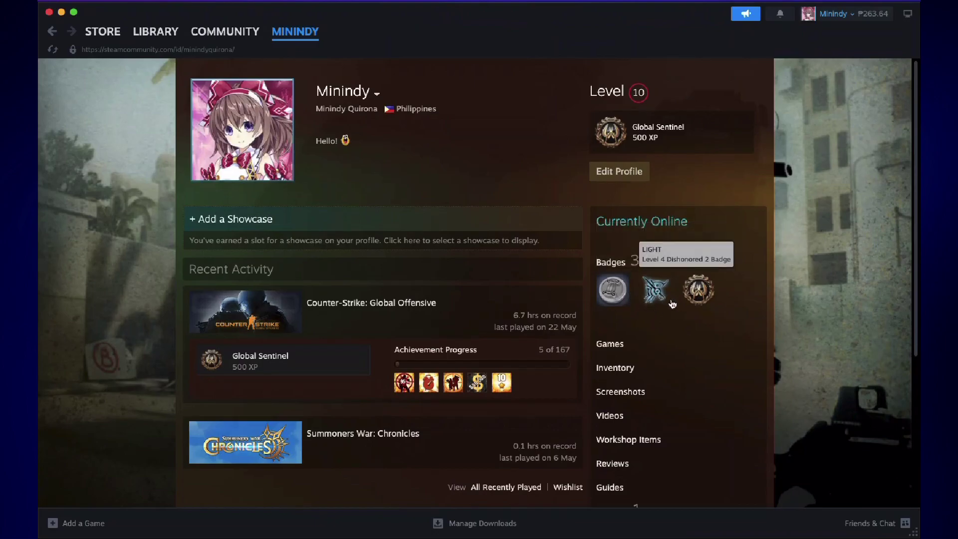
{"action": "mouse_move", "coordinate": [704, 292]}
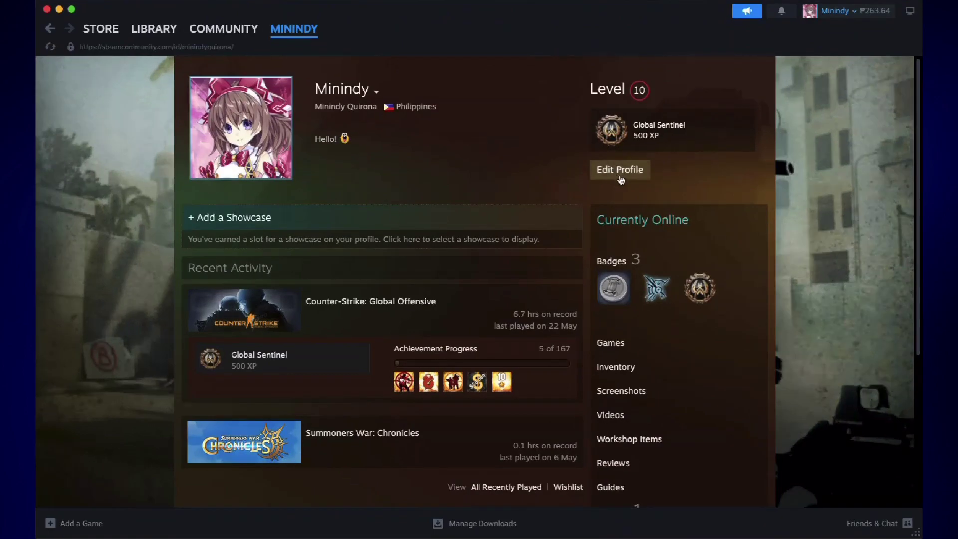
- Return to Edit Profile and go to the empty Featured Showcase section
{"action": "left_click", "coordinate": [620, 175]}
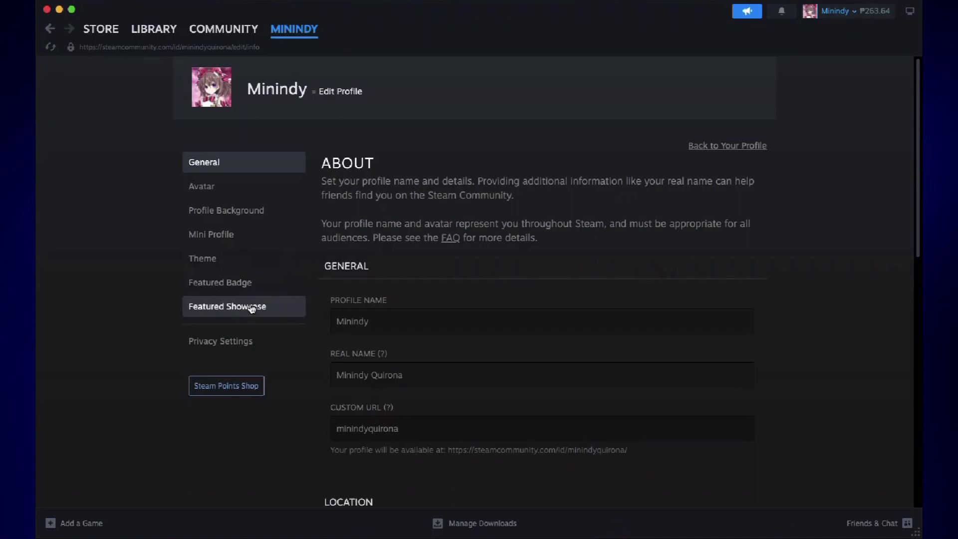
{"action": "left_click", "coordinate": [272, 309]}
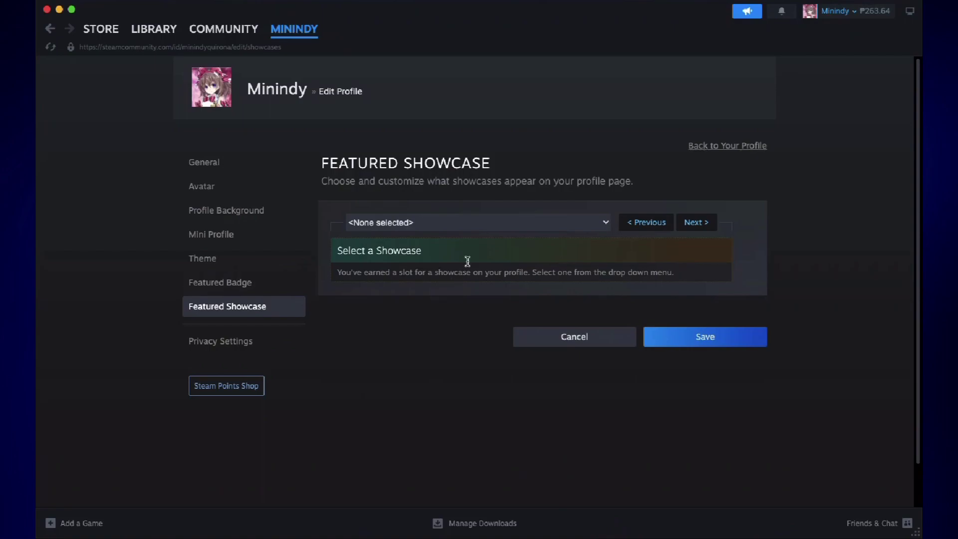
- Set the showcase type to Favorite Game, then reopen the showcase type list
{"action": "left_click", "coordinate": [493, 227]}
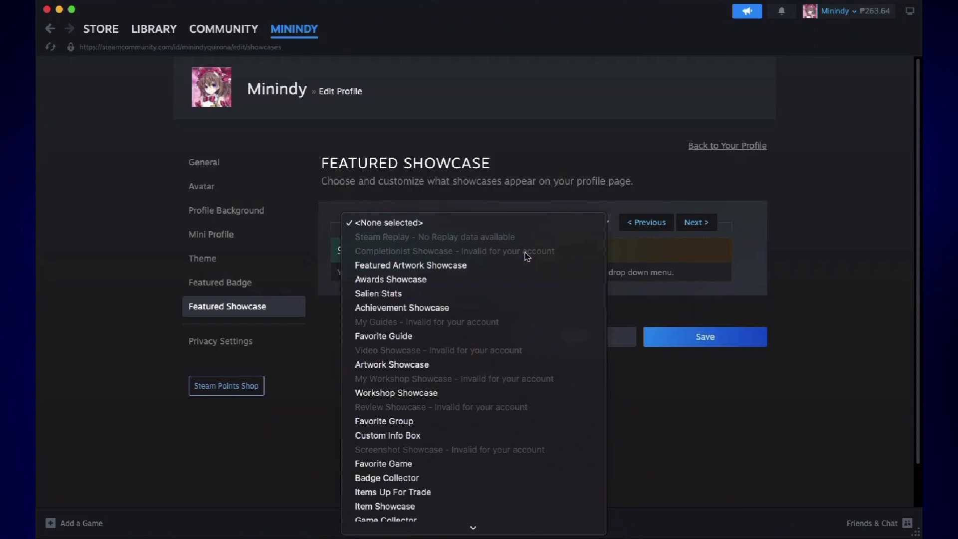
{"action": "left_click", "coordinate": [425, 463]}
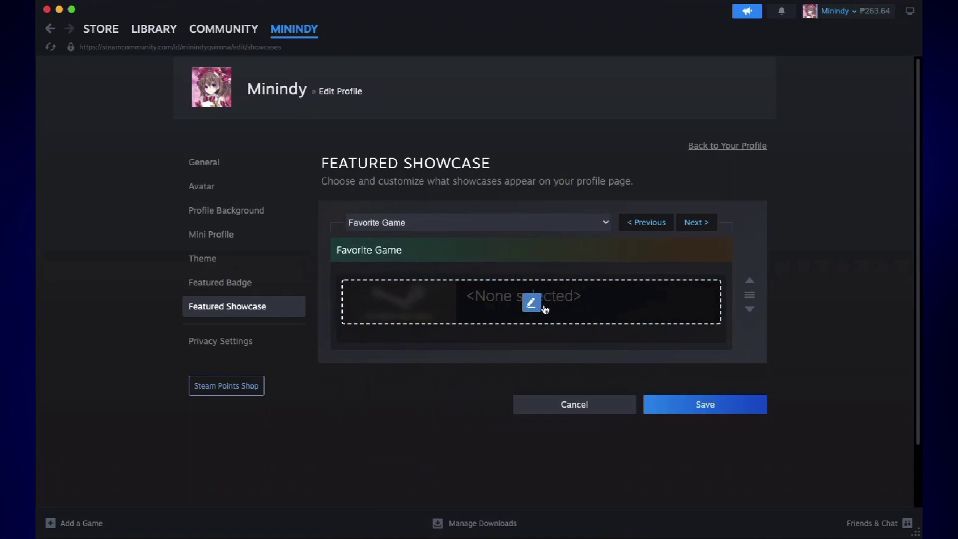
{"action": "left_click", "coordinate": [471, 223]}
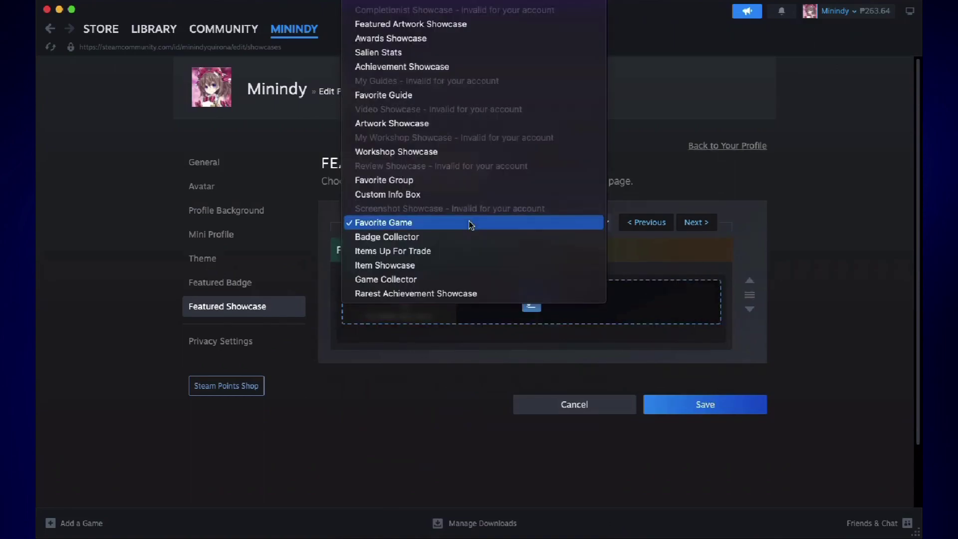
- Switch the showcase to Salien Stats and save a customized Salien appearance
{"action": "left_click", "coordinate": [488, 52]}
{"action": "mouse_move", "coordinate": [392, 372]}
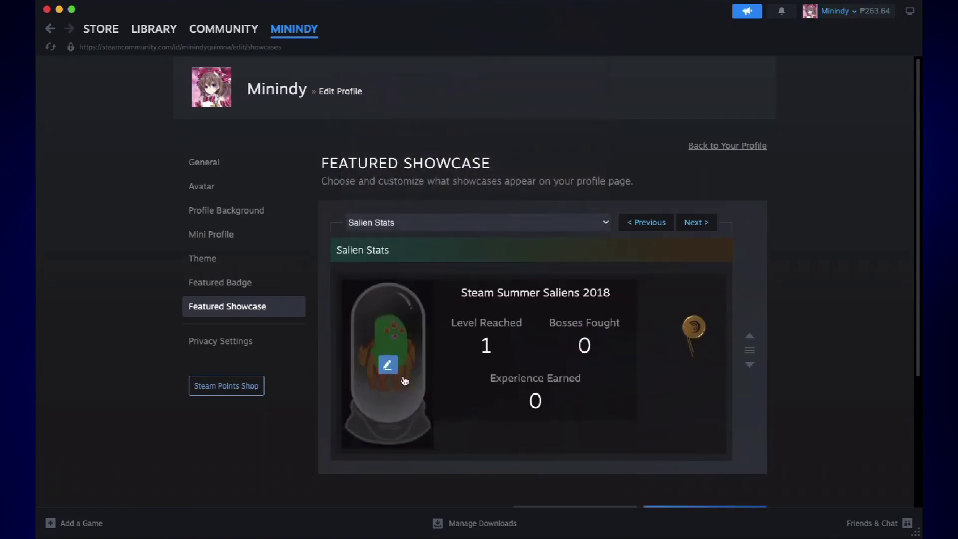
{"action": "left_click", "coordinate": [392, 368]}
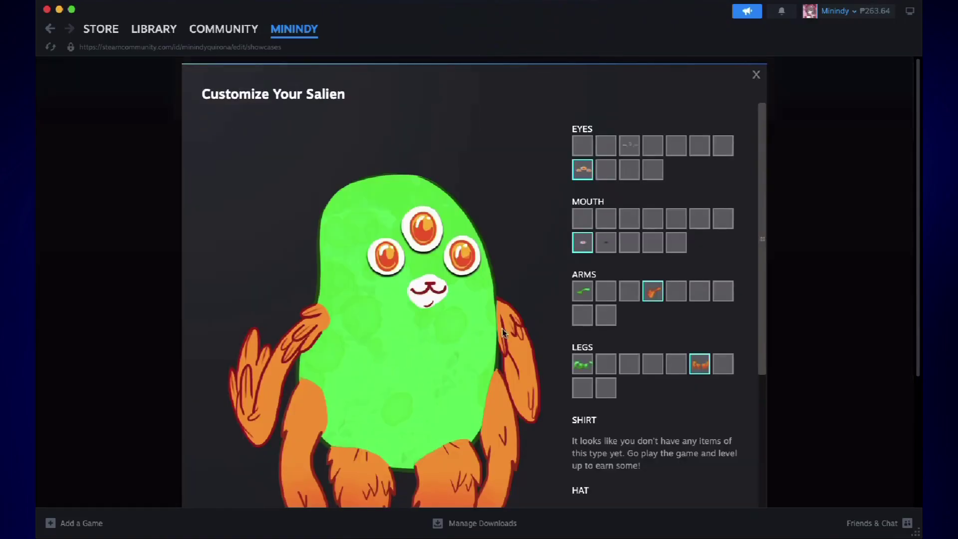
{"action": "scroll", "coordinate": [574, 325], "scroll_direction": "down", "scroll_amount": 2}
{"action": "scroll", "coordinate": [575, 328], "scroll_direction": "down", "scroll_amount": 3}
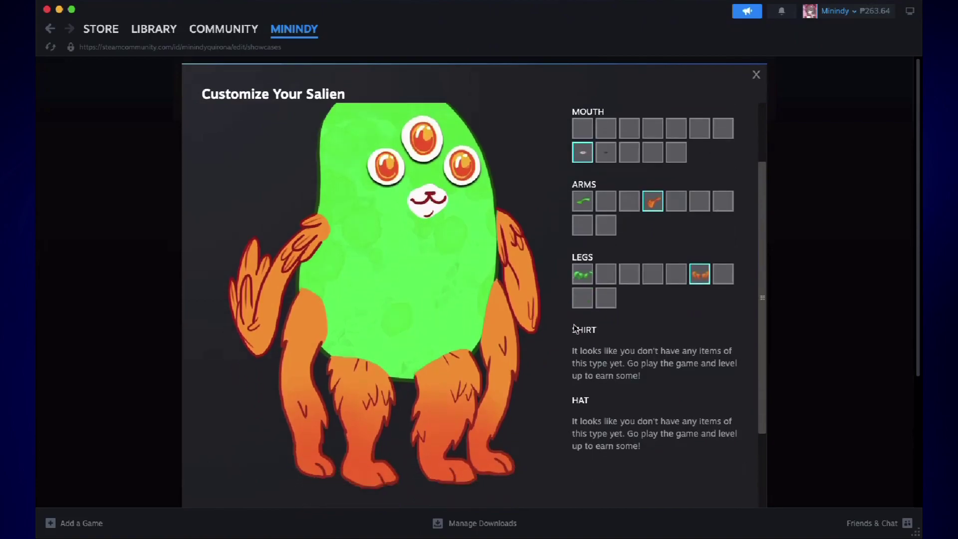
{"action": "scroll", "coordinate": [575, 328], "scroll_direction": "up", "scroll_amount": 4}
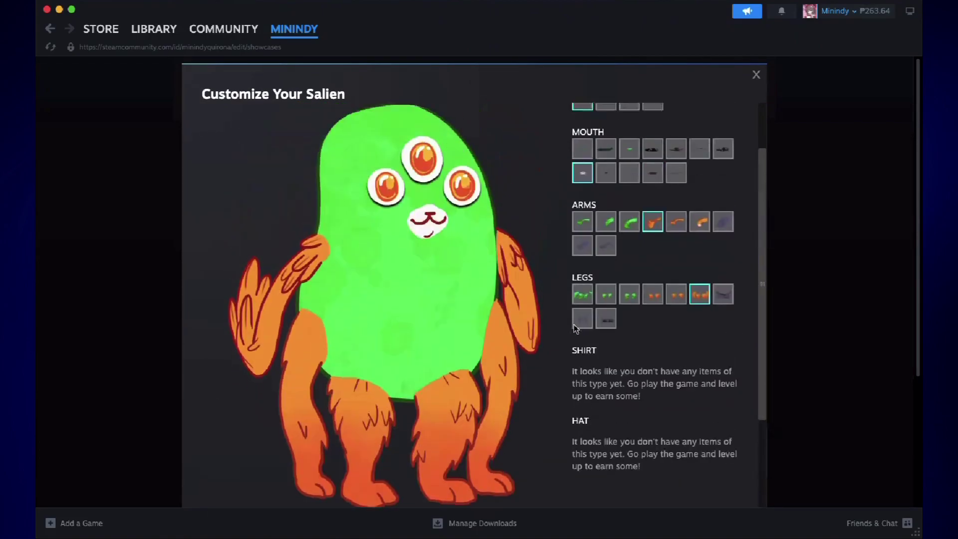
{"action": "scroll", "coordinate": [573, 326], "scroll_direction": "down", "scroll_amount": 4}
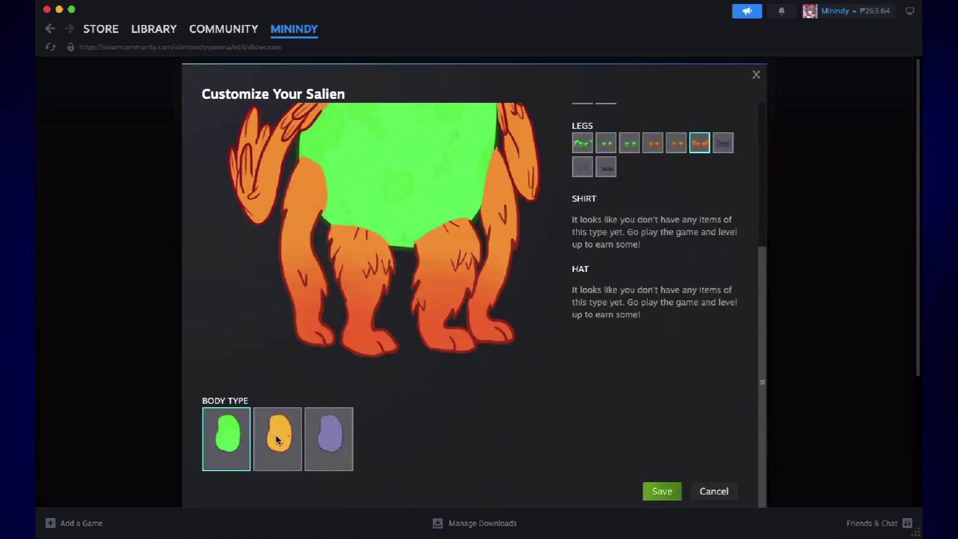
{"action": "left_click", "coordinate": [671, 489]}
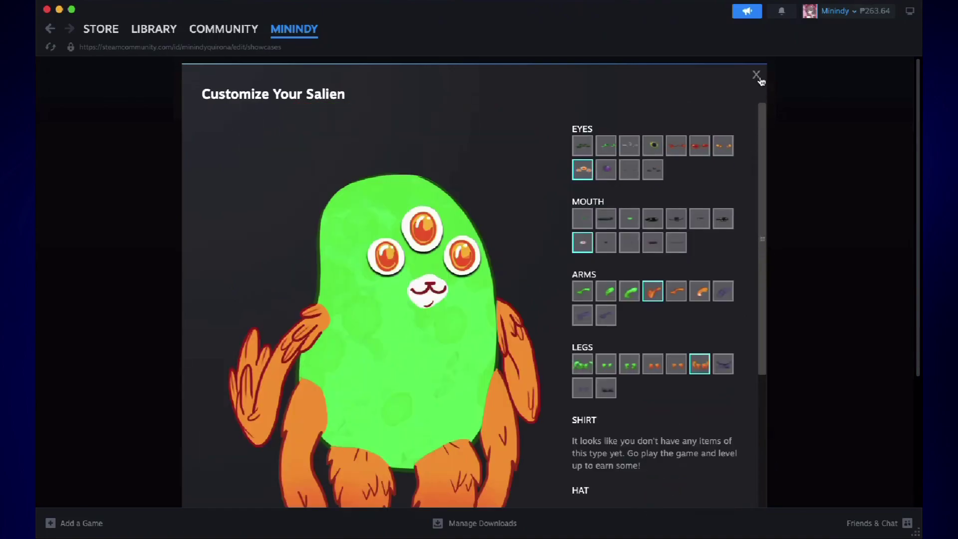
- Close the Salien customization window and save the Featured Showcase
{"action": "left_click", "coordinate": [757, 75]}
{"action": "scroll", "coordinate": [584, 449], "scroll_direction": "down", "scroll_amount": 3}
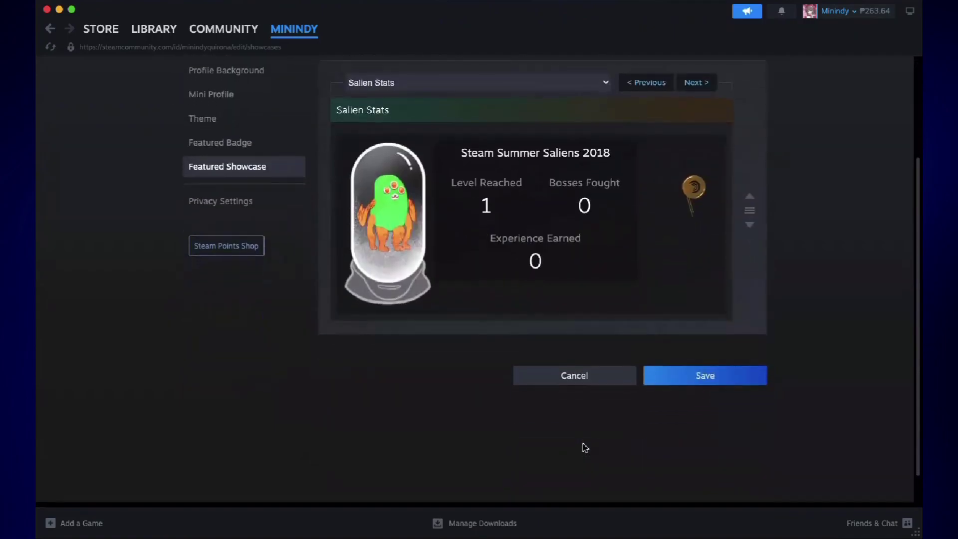
{"action": "left_click", "coordinate": [703, 383]}
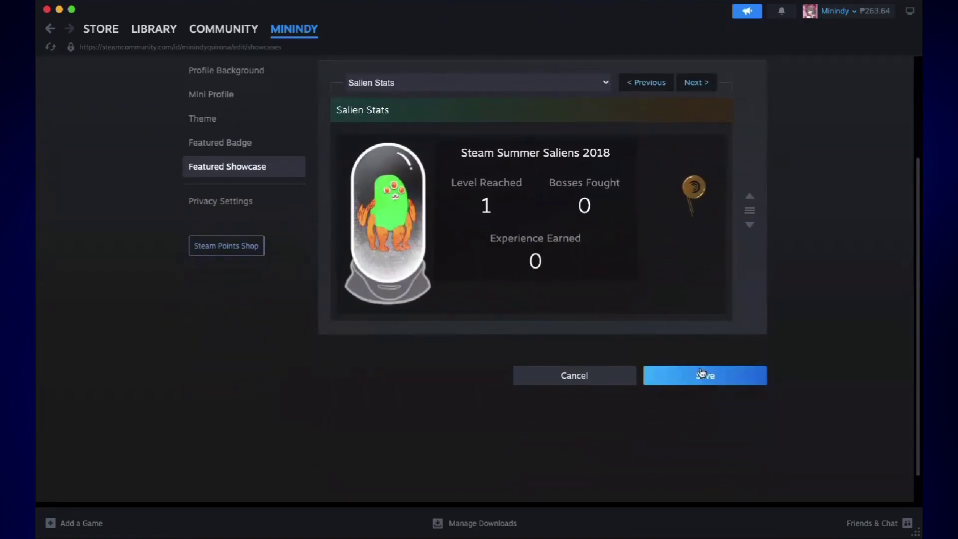
- Open the profile and review its Salien Stats showcase with the Steam Summer Saliens 2018 stats
{"action": "mouse_move", "coordinate": [294, 33]}
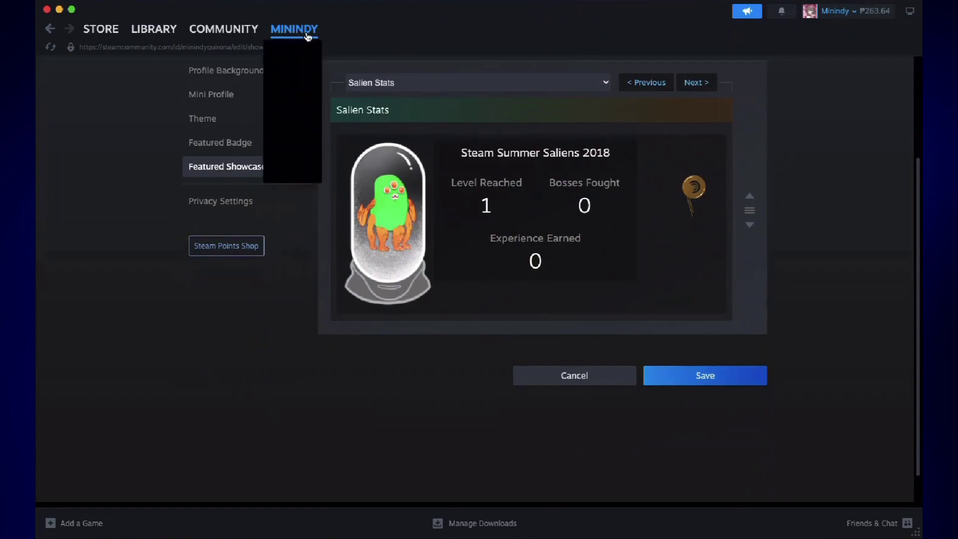
{"action": "left_click", "coordinate": [293, 71]}
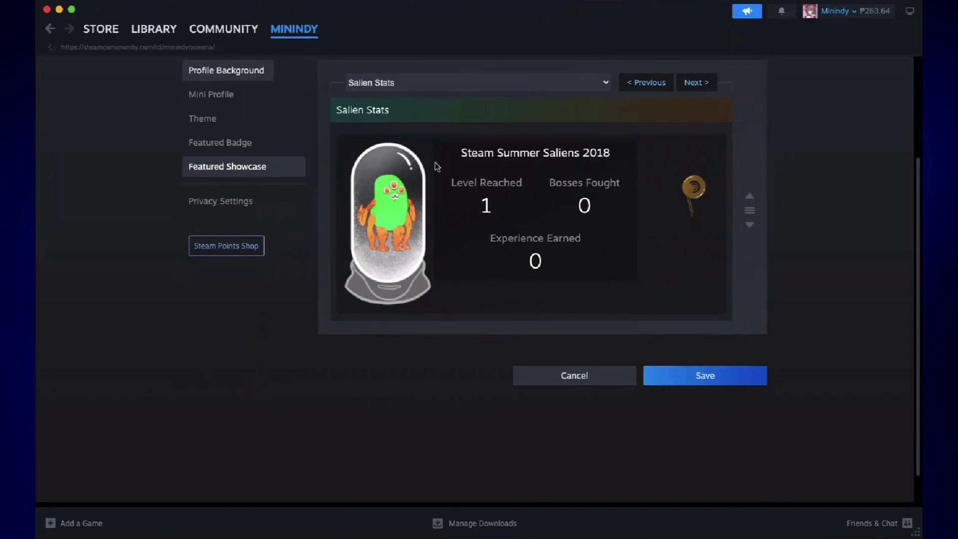
{"action": "scroll", "coordinate": [627, 319], "scroll_direction": "down", "scroll_amount": 3}
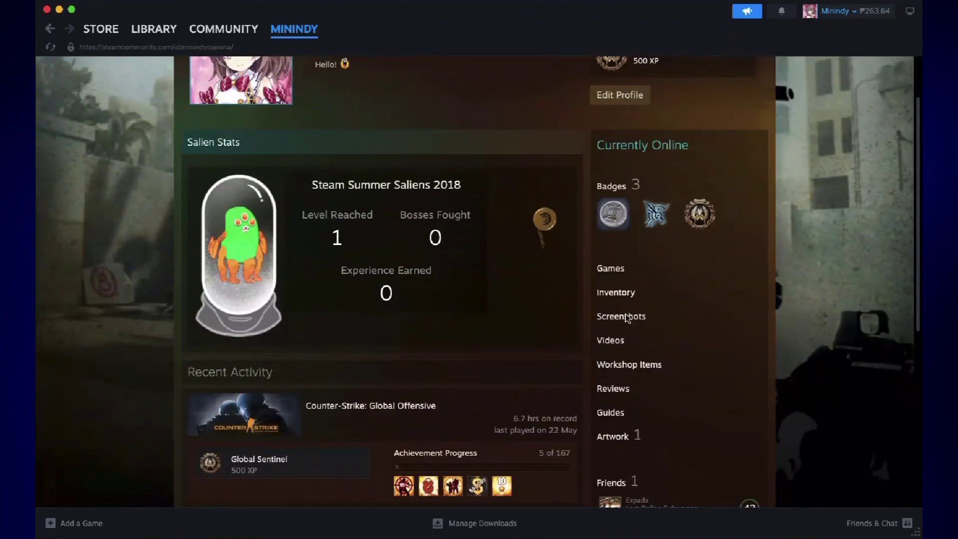
{"action": "scroll", "coordinate": [628, 319], "scroll_direction": "up", "scroll_amount": 3}
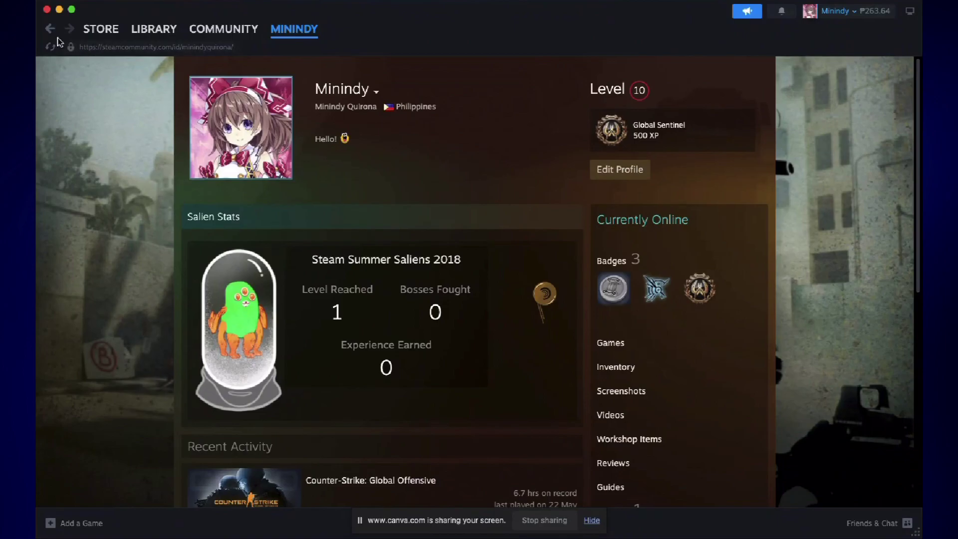
- Open the Steam Points Shop from the Store menu
{"action": "mouse_move", "coordinate": [91, 29]}
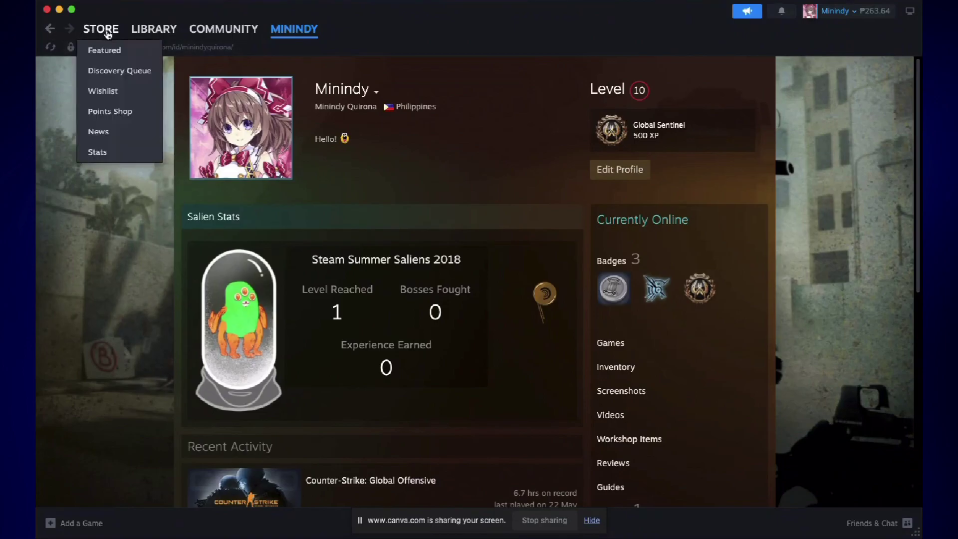
{"action": "left_click", "coordinate": [113, 114]}
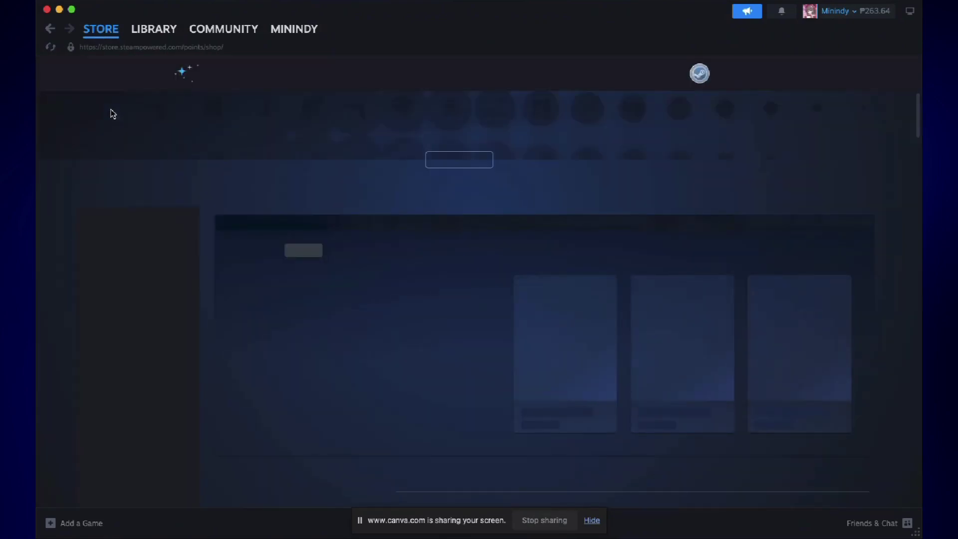
{"action": "mouse_move", "coordinate": [214, 30]}
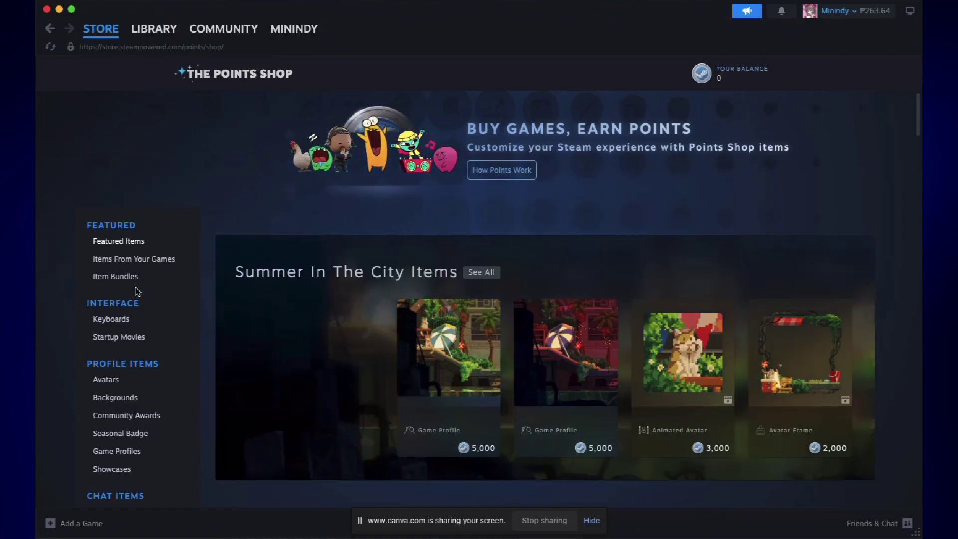
- Open the Animated Avatars and Frames category, listing 1,188 avatars and 585 frames
{"action": "scroll", "coordinate": [137, 292], "scroll_direction": "down", "scroll_amount": 3}
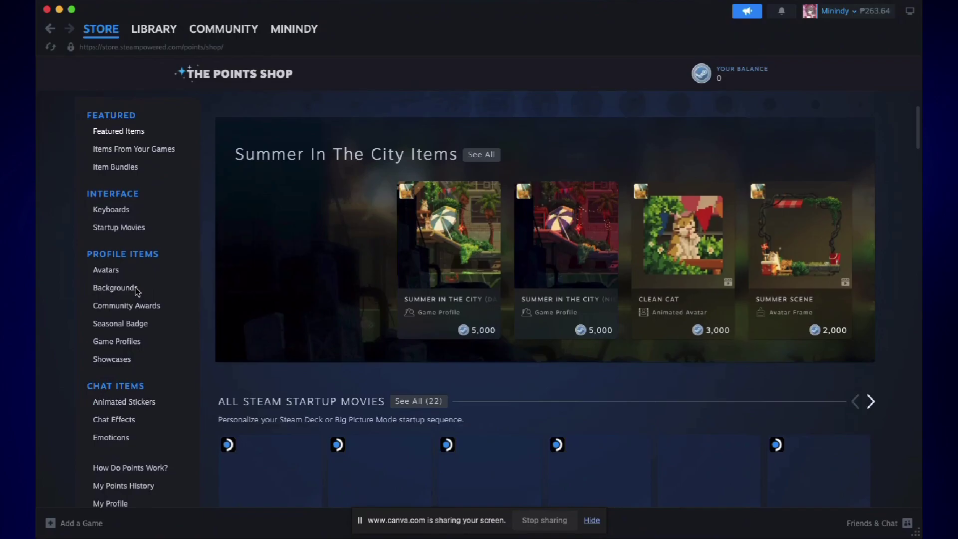
{"action": "left_click", "coordinate": [97, 289]}
{"action": "left_click", "coordinate": [123, 343]}
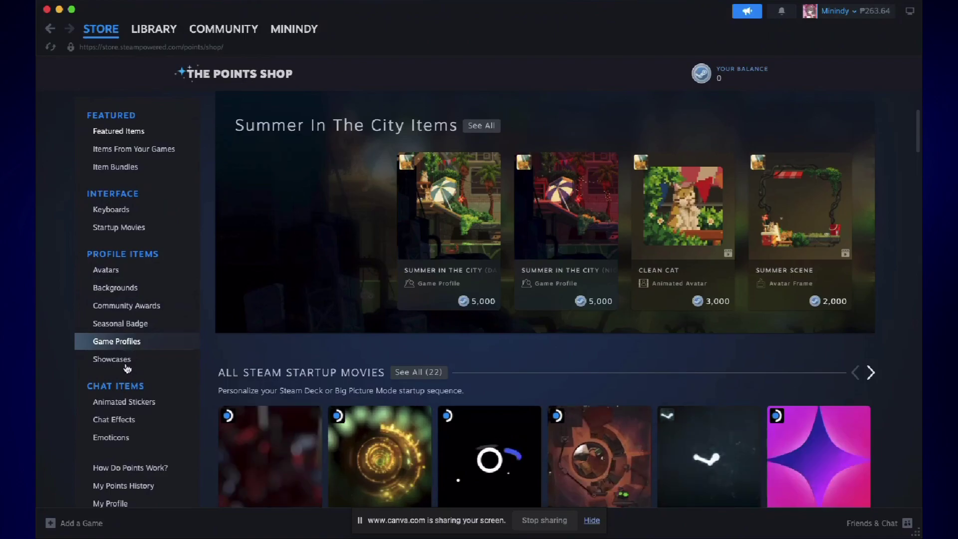
{"action": "left_click", "coordinate": [126, 359]}
{"action": "left_click", "coordinate": [133, 274]}
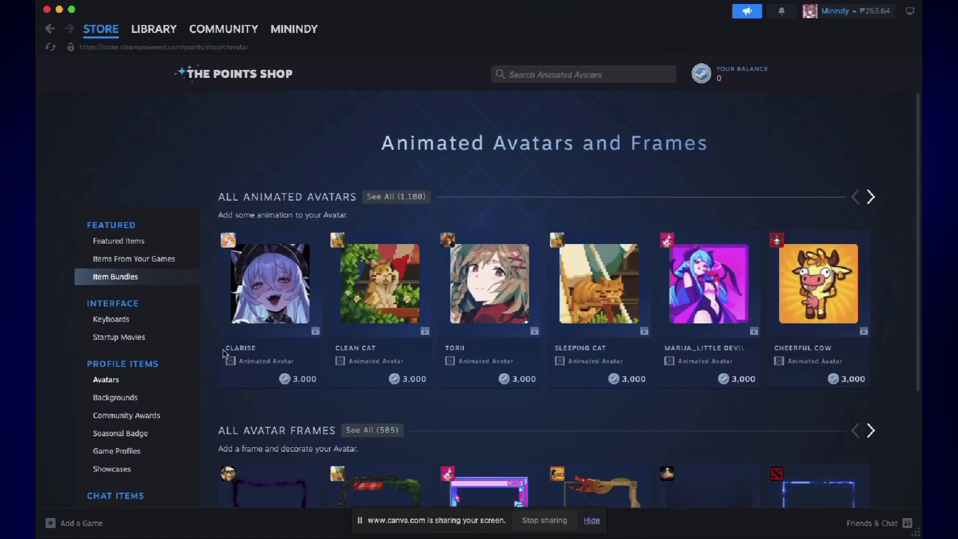
- Browse the Profile Backgrounds category of the Points Shop
{"action": "scroll", "coordinate": [224, 355], "scroll_direction": "down", "scroll_amount": 3}
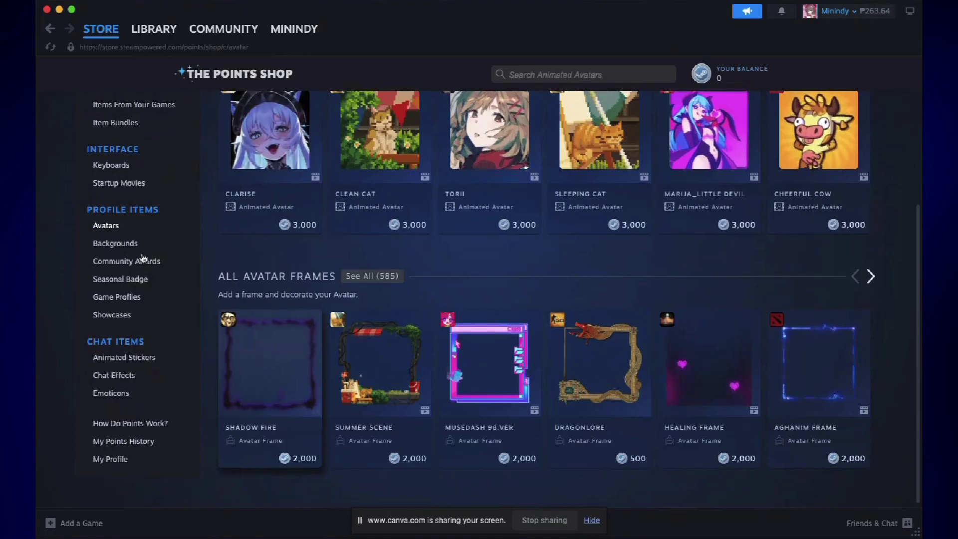
{"action": "left_click", "coordinate": [140, 244]}
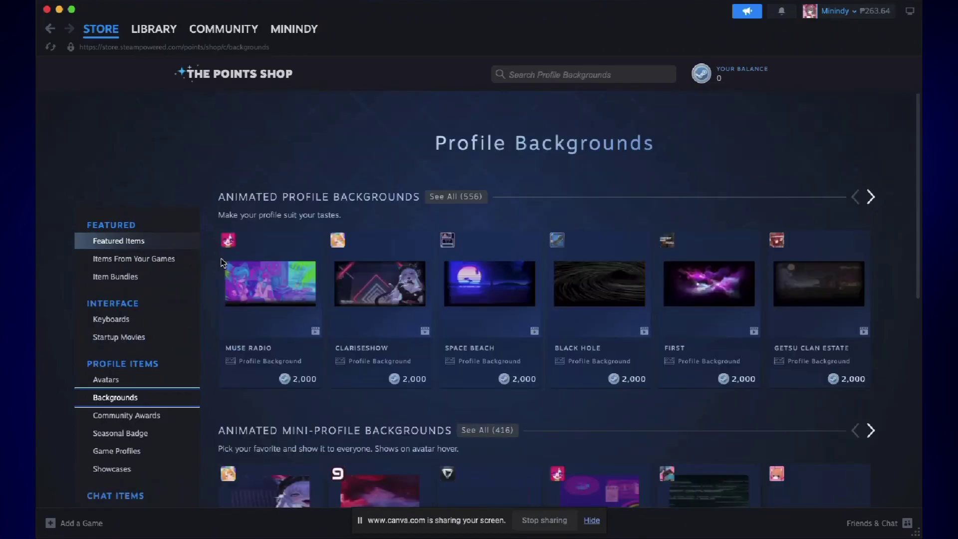
{"action": "scroll", "coordinate": [223, 262], "scroll_direction": "down", "scroll_amount": 6}
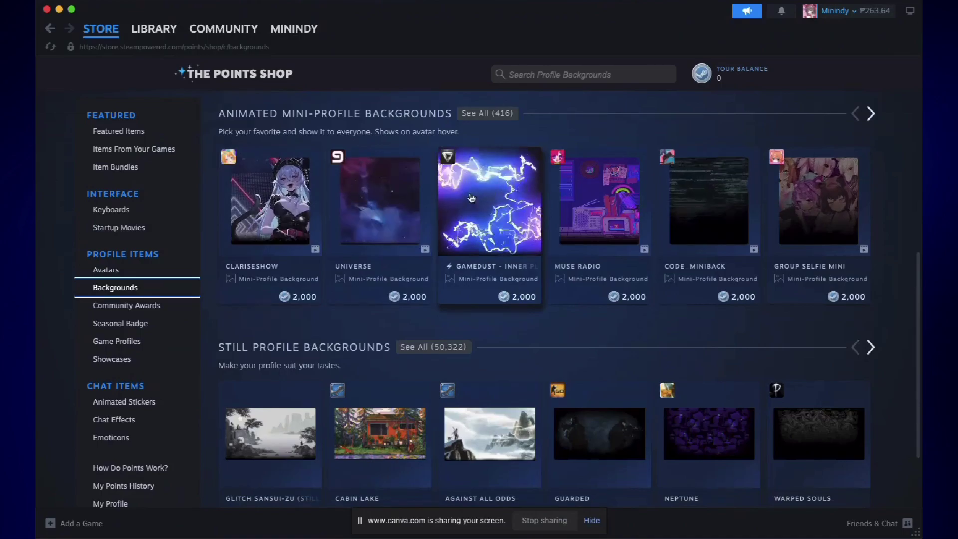
- Check the Universe mini-profile background's details and price, then cancel
{"action": "left_click", "coordinate": [397, 213]}
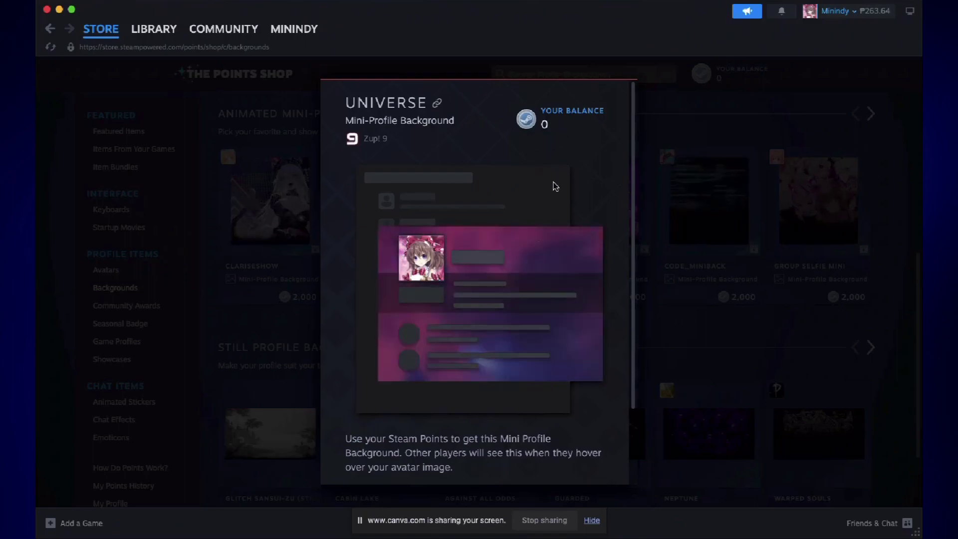
{"action": "scroll", "coordinate": [554, 184], "scroll_direction": "down", "scroll_amount": 2}
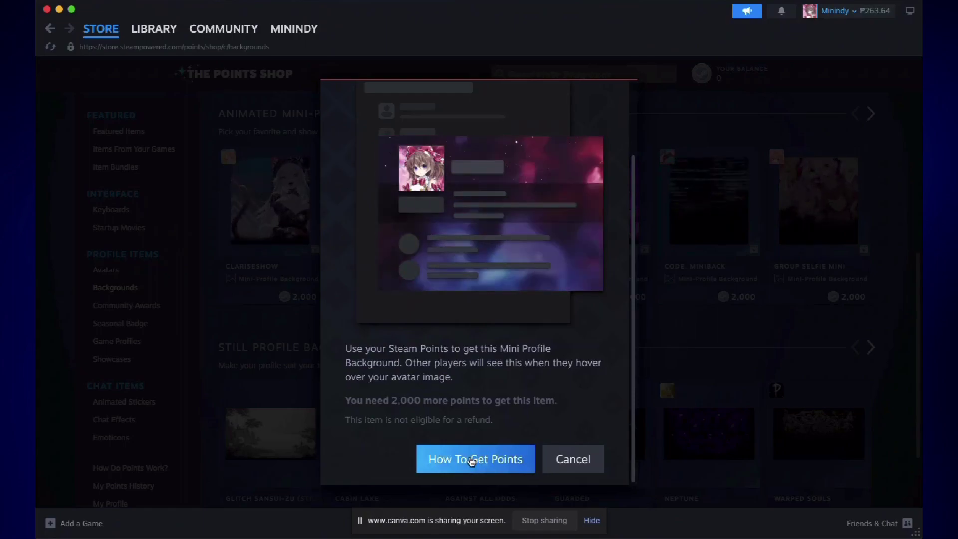
{"action": "left_click", "coordinate": [573, 458]}
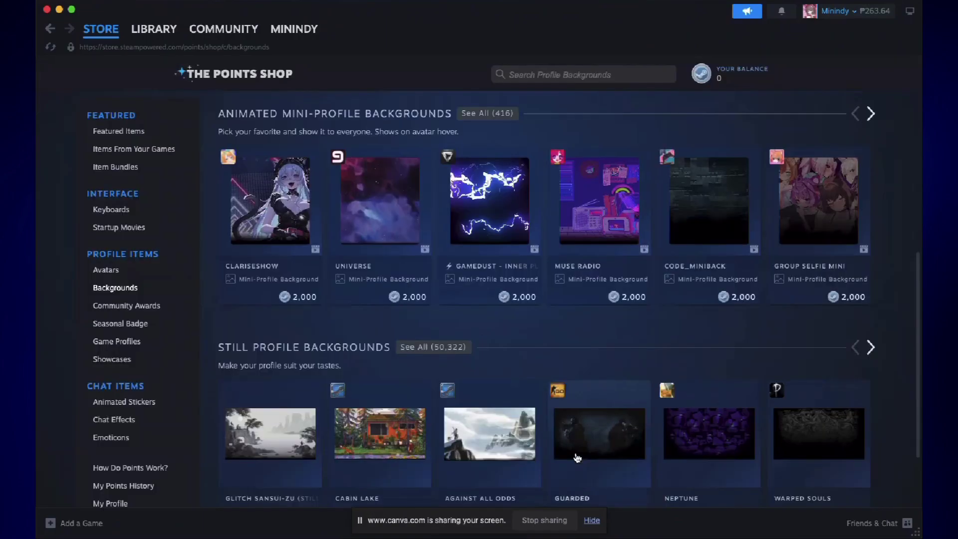
{"action": "scroll", "coordinate": [121, 407], "scroll_direction": "down", "scroll_amount": 1}
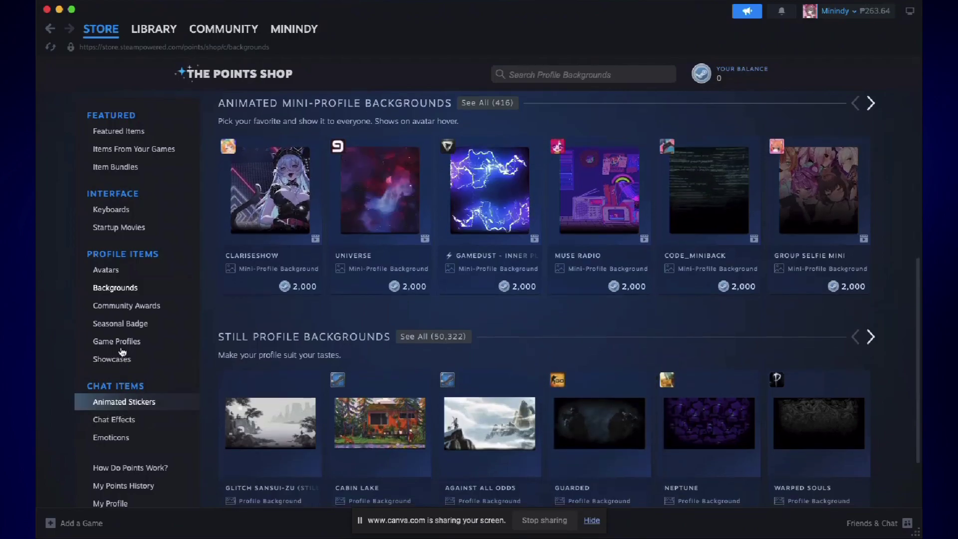
- Browse showcase upgrades and view the Artwork additional showcase, priced at 6,000 points
{"action": "left_click", "coordinate": [121, 360]}
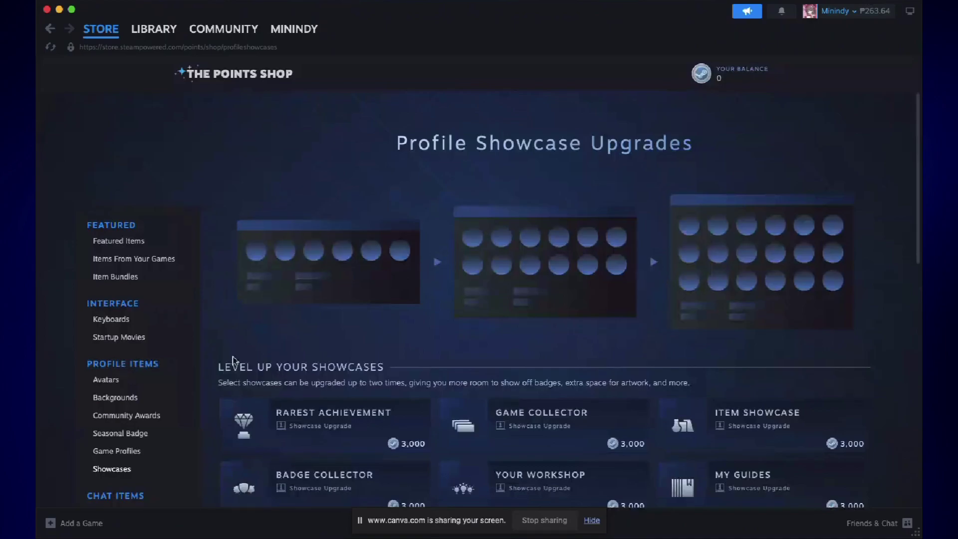
{"action": "scroll", "coordinate": [272, 359], "scroll_direction": "down", "scroll_amount": 3}
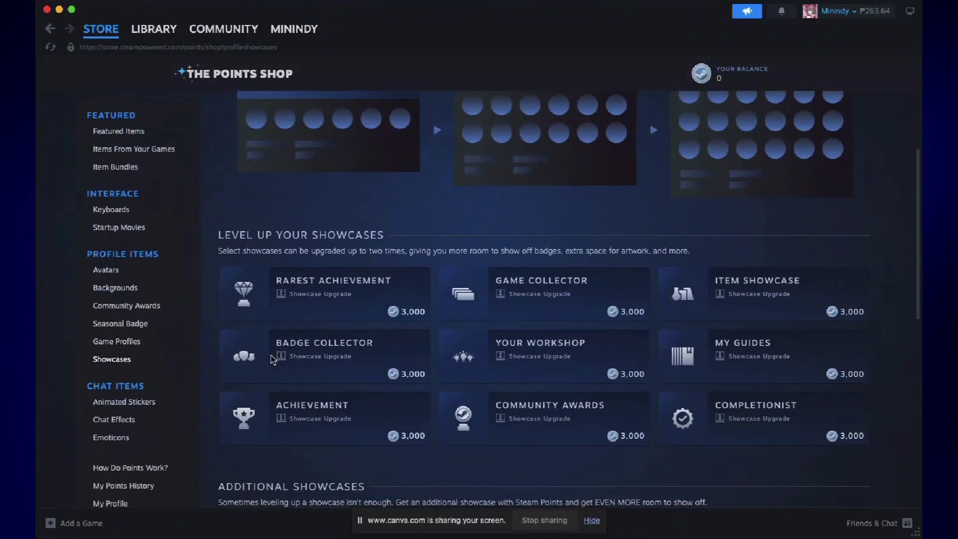
{"action": "scroll", "coordinate": [550, 387], "scroll_direction": "down", "scroll_amount": 3}
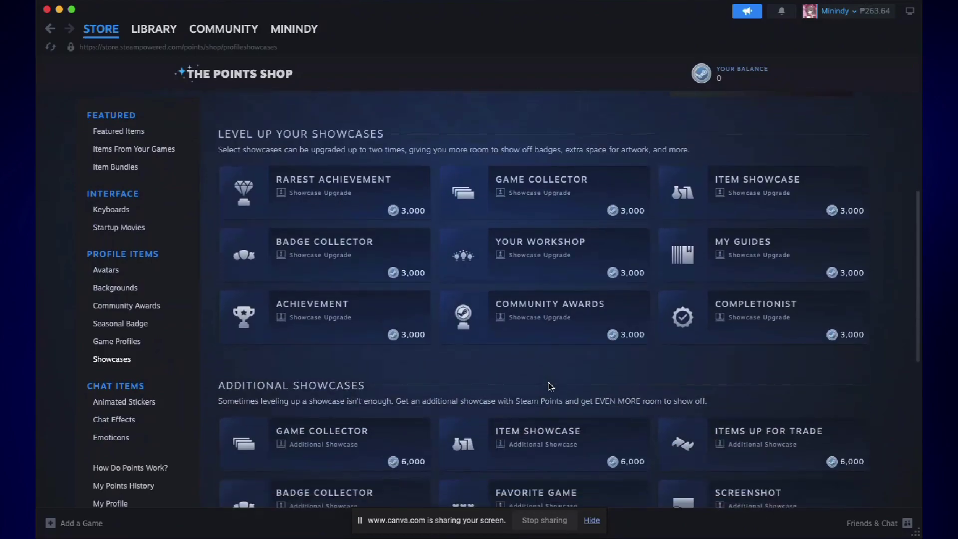
{"action": "scroll", "coordinate": [551, 387], "scroll_direction": "down", "scroll_amount": 3}
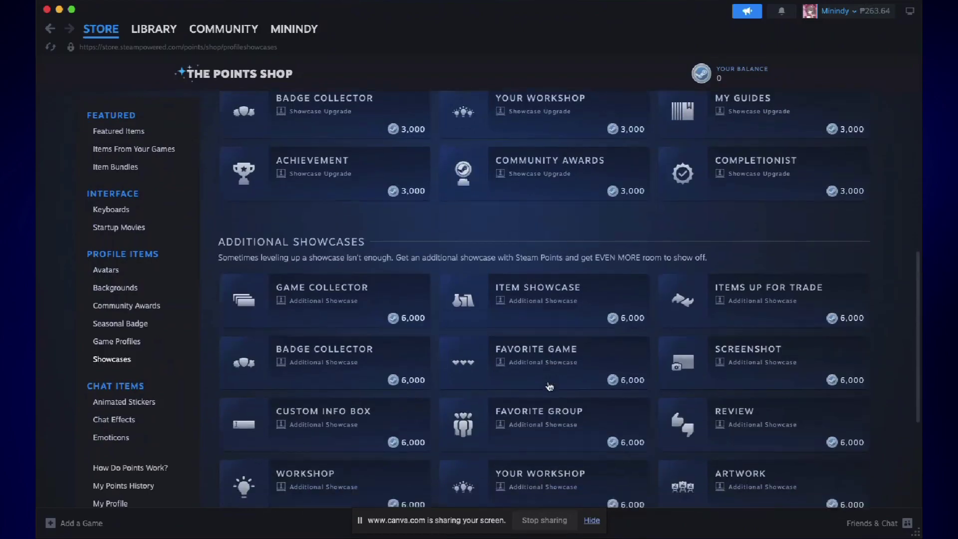
{"action": "scroll", "coordinate": [549, 387], "scroll_direction": "down", "scroll_amount": 3}
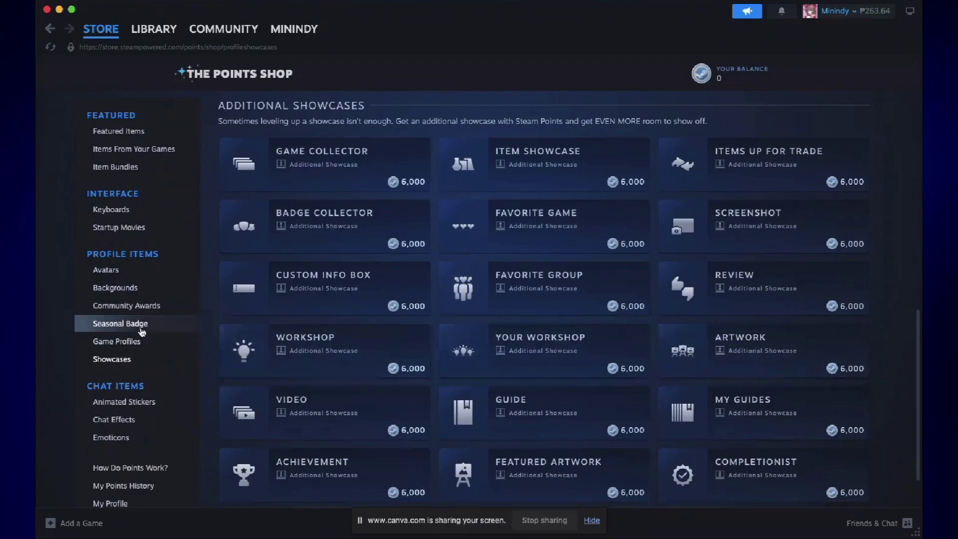
{"action": "scroll", "coordinate": [890, 392], "scroll_direction": "down", "scroll_amount": 1}
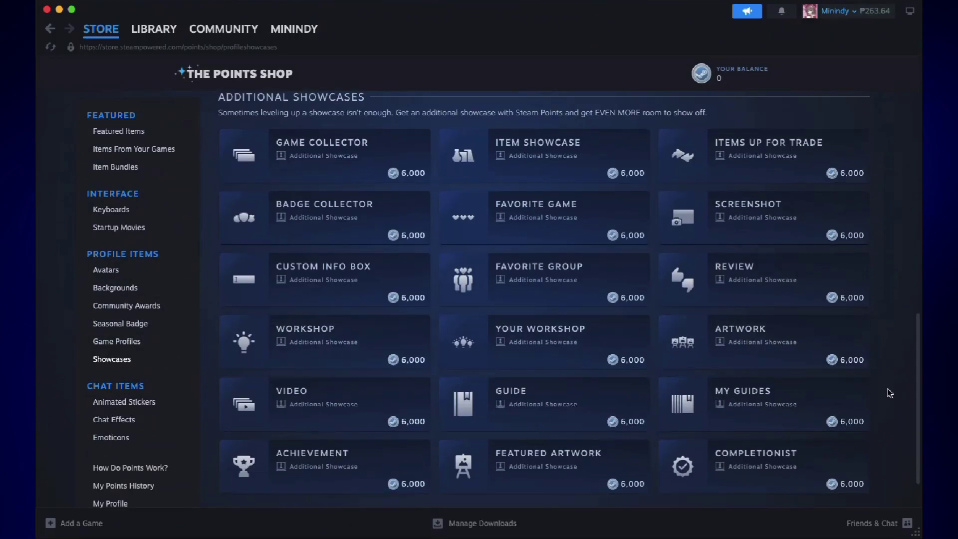
{"action": "left_click", "coordinate": [777, 342]}
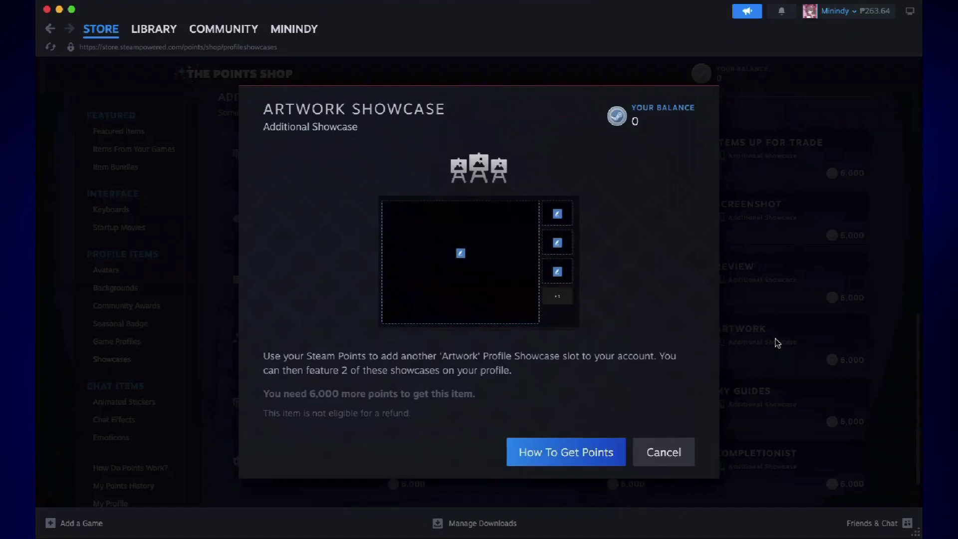
- Dismiss the Artwork Showcase offer and go back to the profile page
{"action": "left_click", "coordinate": [669, 452]}
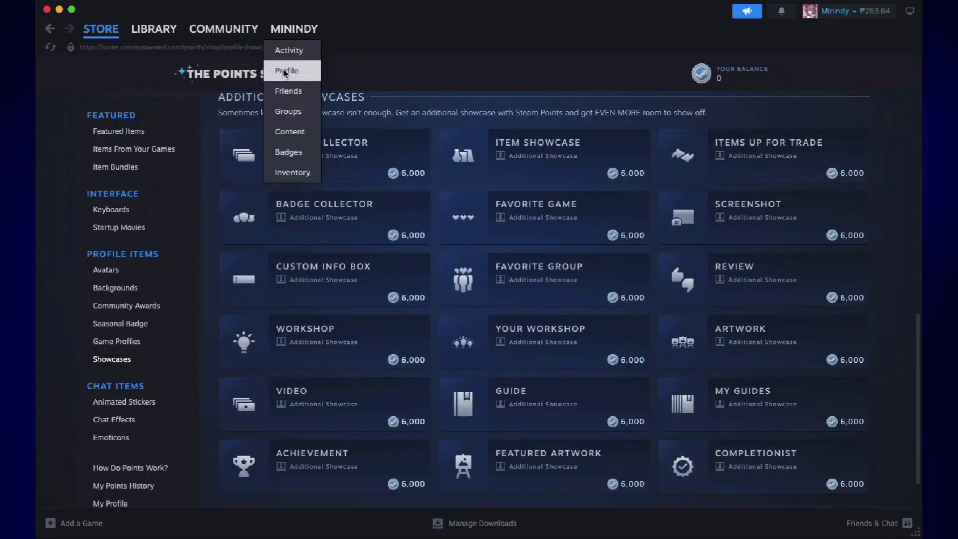
{"action": "left_click", "coordinate": [284, 72]}
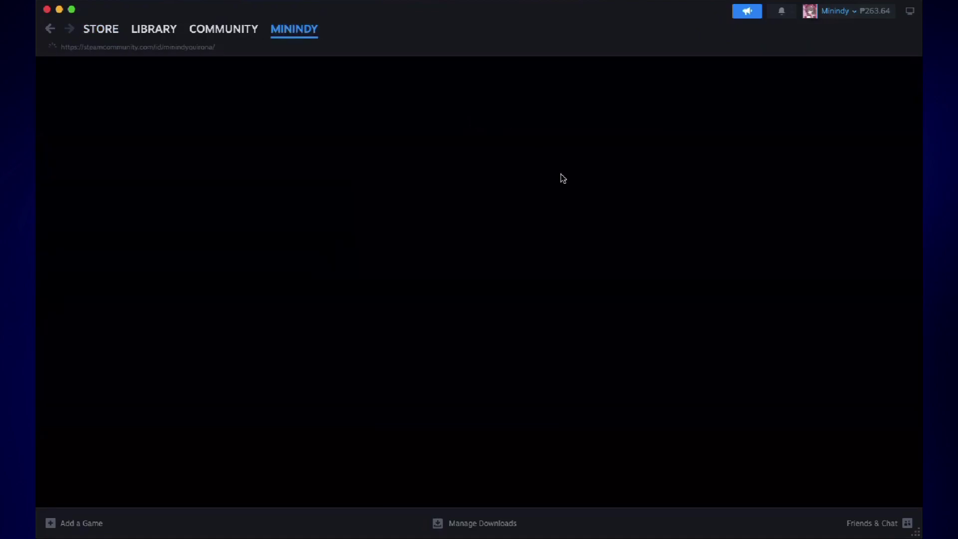